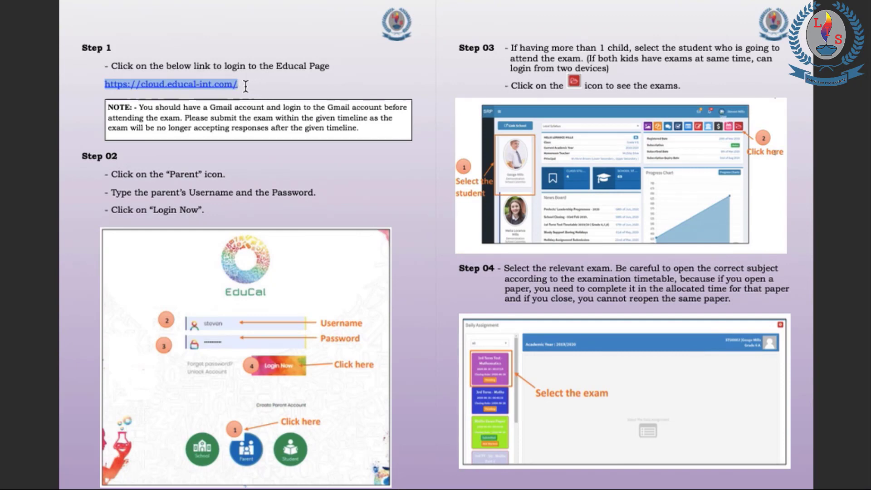
{"action": "left_click_drag", "start_coordinate": [245, 85], "coordinate": [103, 83]}
{"action": "key", "text": "super+c"}
{"action": "right_click", "coordinate": [214, 83]}
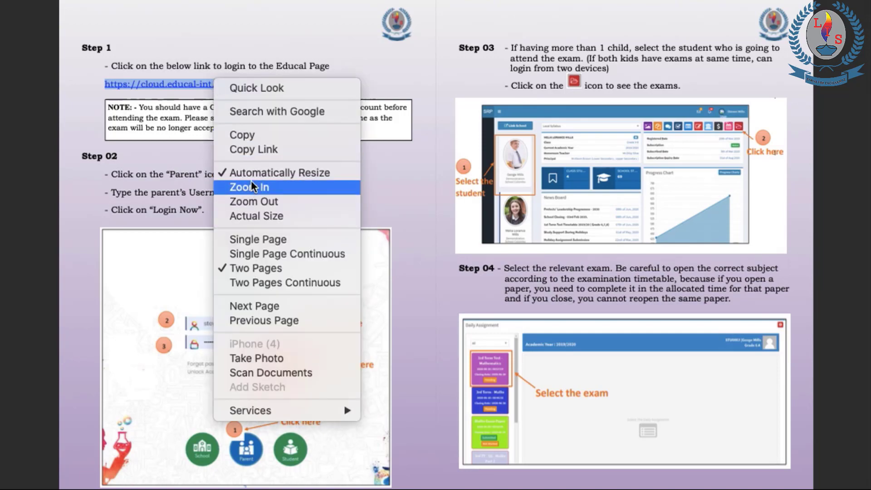
Load cloud.educal-int.com in Chrome and scroll down to the School, Parent and Student options
{"action": "left_click", "coordinate": [386, 73]}
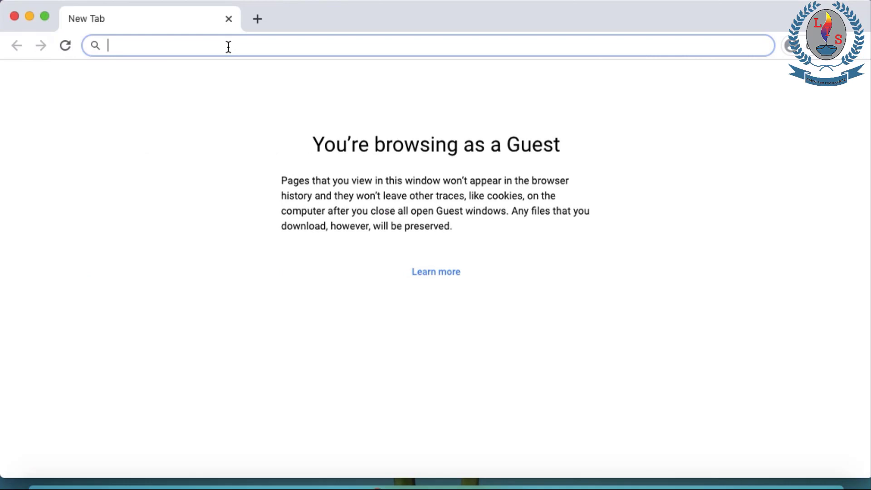
{"action": "key", "text": "super+v"}
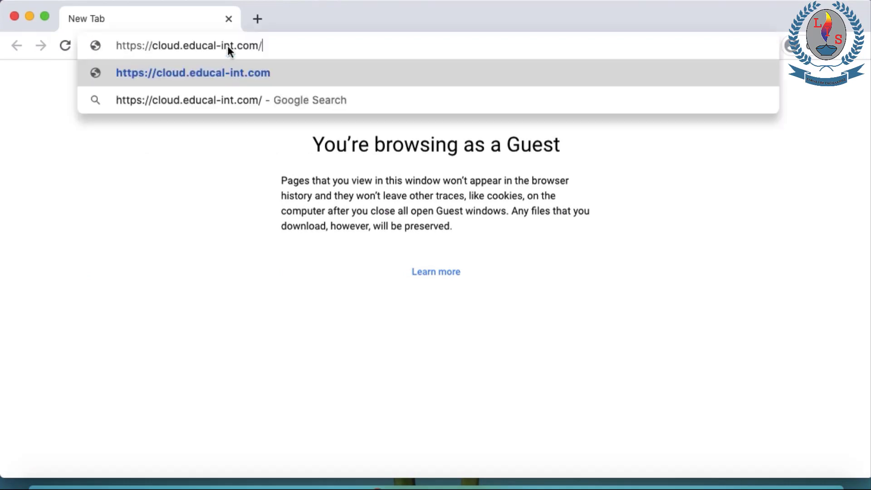
{"action": "key", "text": "Return"}
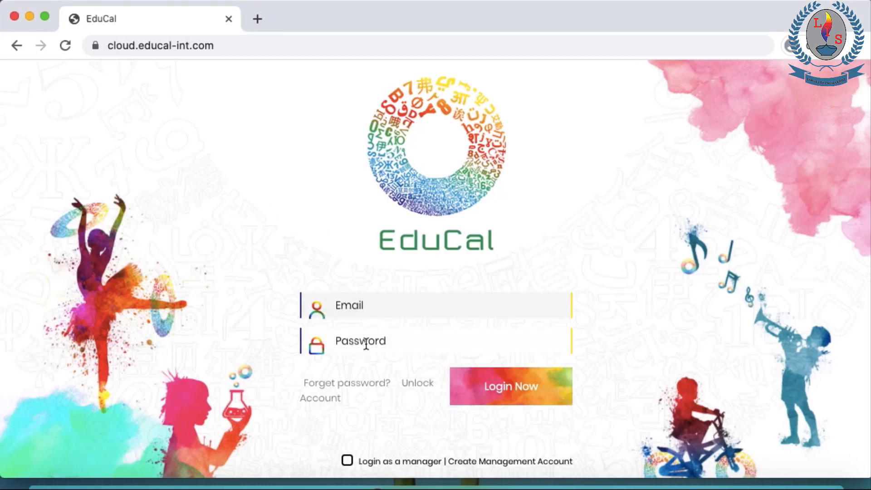
{"action": "scroll", "coordinate": [374, 342], "scroll_direction": "down", "scroll_amount": 5}
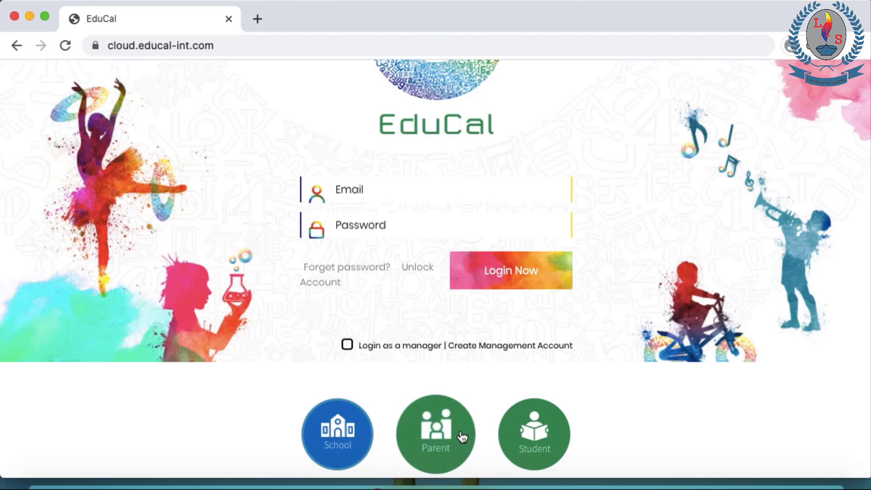
Choose the Parent login and enter the parent's username and password
{"action": "left_click", "coordinate": [426, 424]}
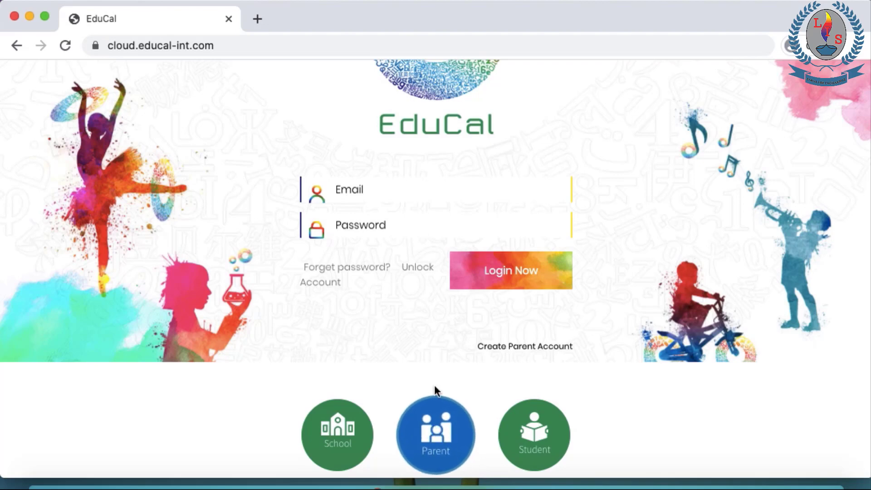
{"action": "left_click", "coordinate": [349, 193]}
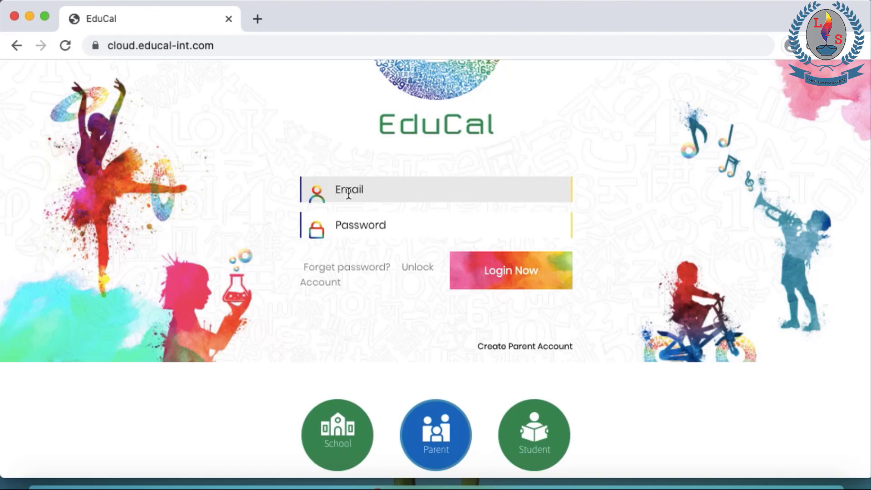
{"action": "left_click", "coordinate": [336, 225]}
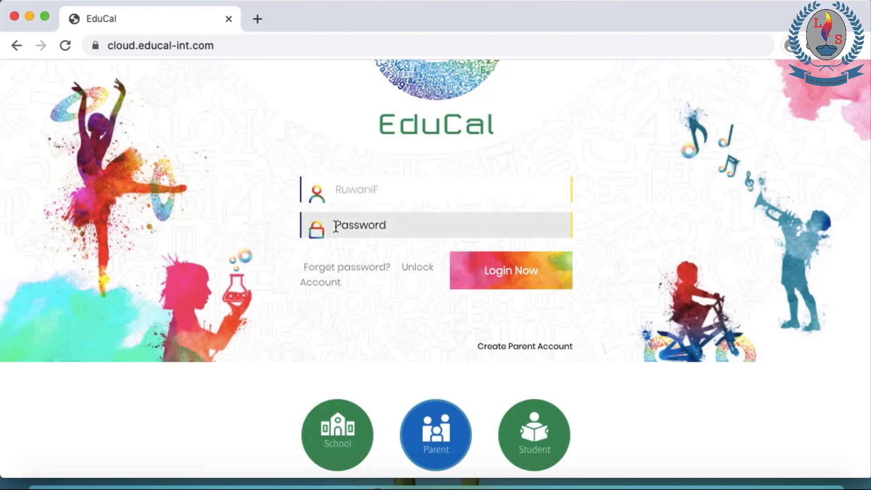
{"action": "type", "text": "••••••••••••"}
Log in to the parent home page for the KINDERGARTEN 2 C student, 2019/2020
{"action": "left_click", "coordinate": [504, 262]}
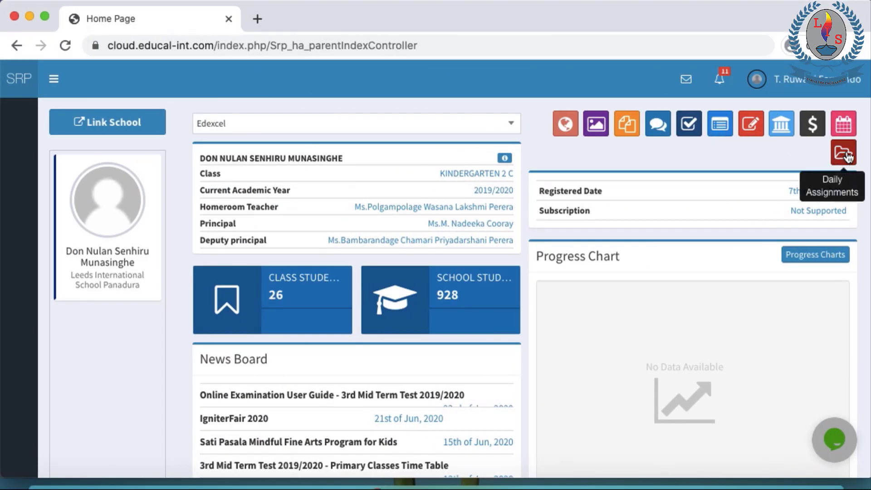
Open Daily Assignments to list the pending Sample Test Paper 3rd Mid Term Test 2019/2020
{"action": "left_click", "coordinate": [843, 154]}
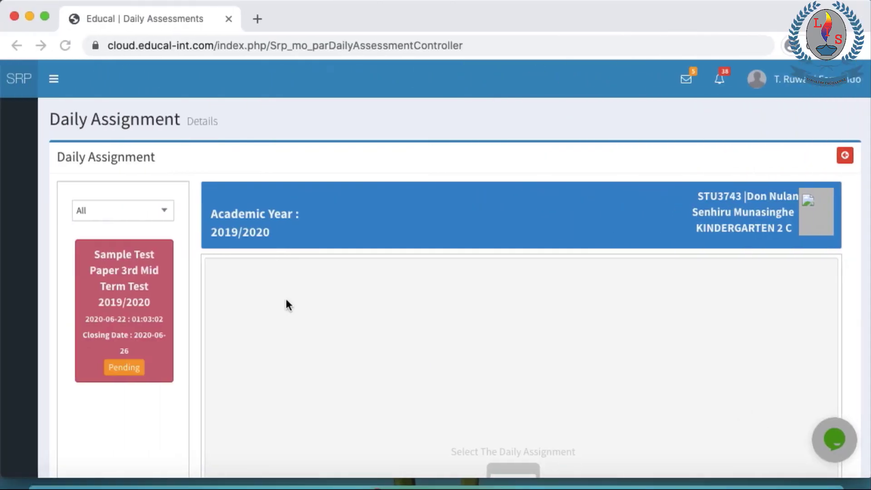
Show the sample test's details, then check the next page of the instructions document
{"action": "left_click", "coordinate": [133, 370]}
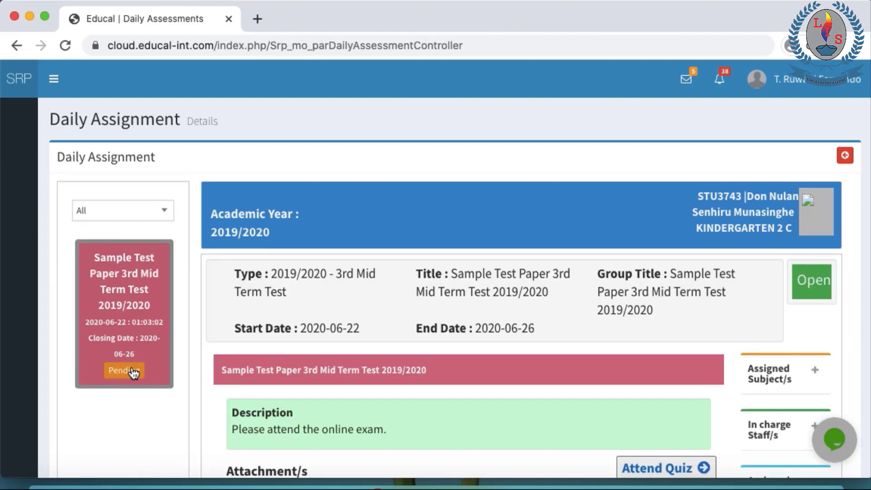
{"action": "scroll", "coordinate": [434, 308], "scroll_direction": "down", "scroll_amount": 3}
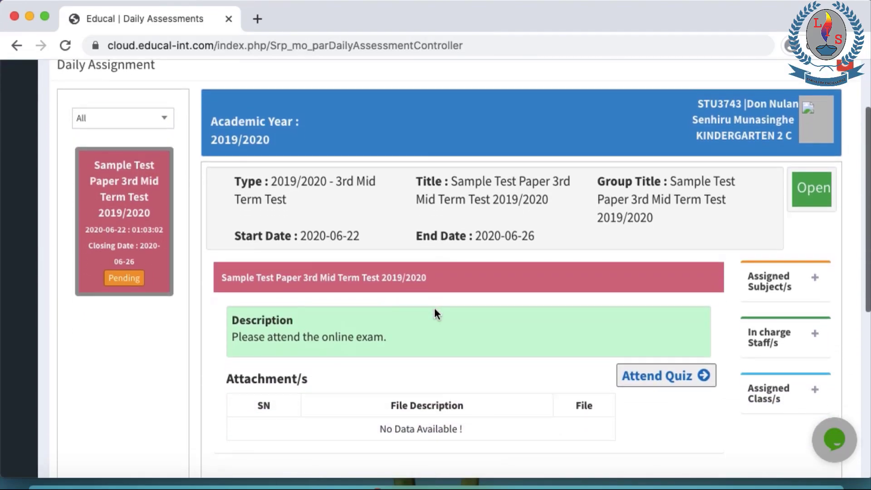
{"action": "key", "text": "ctrl+Right"}
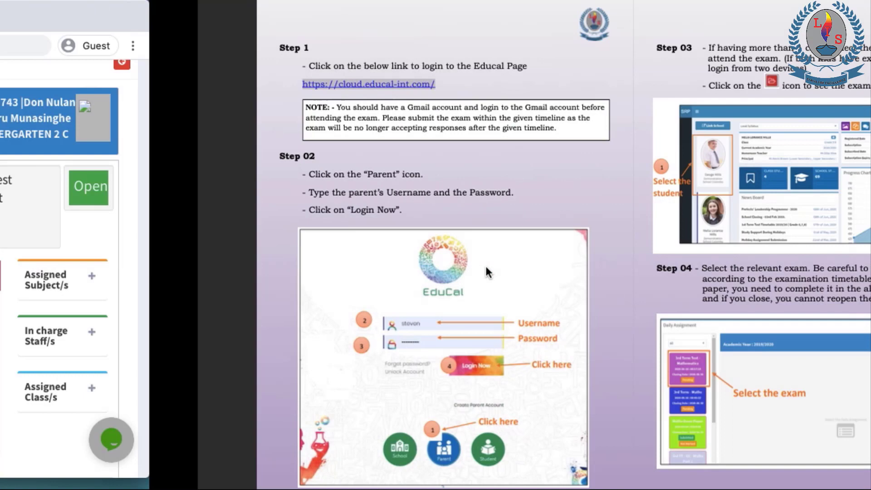
{"action": "key", "text": "Right"}
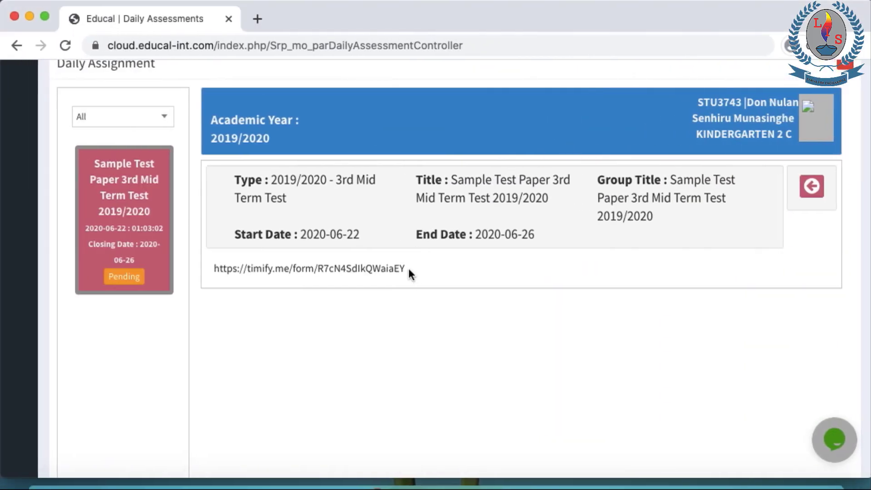
Copy the timify.me form link of the Sample Test Paper 3rd Mid Term Test
{"action": "left_click_drag", "start_coordinate": [408, 268], "coordinate": [316, 282]}
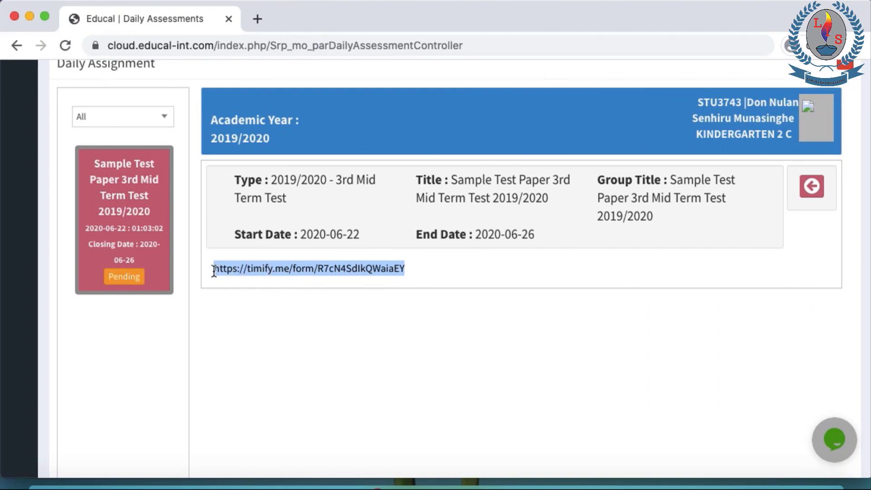
{"action": "right_click", "coordinate": [239, 268]}
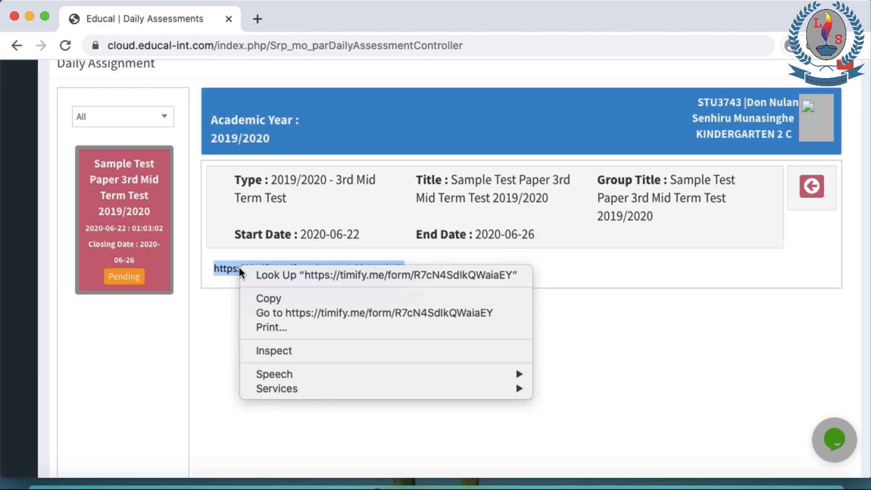
{"action": "left_click", "coordinate": [262, 298]}
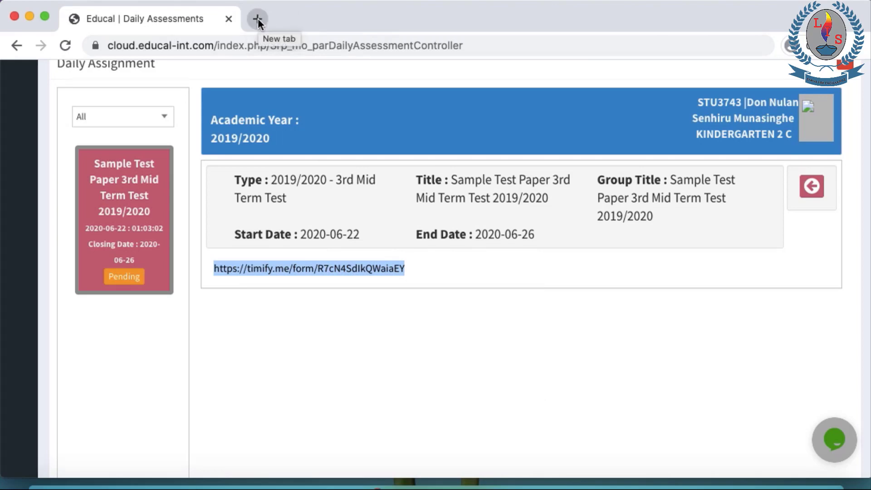
Load the copied Timify form link in a new Chrome tab
{"action": "left_click", "coordinate": [258, 18]}
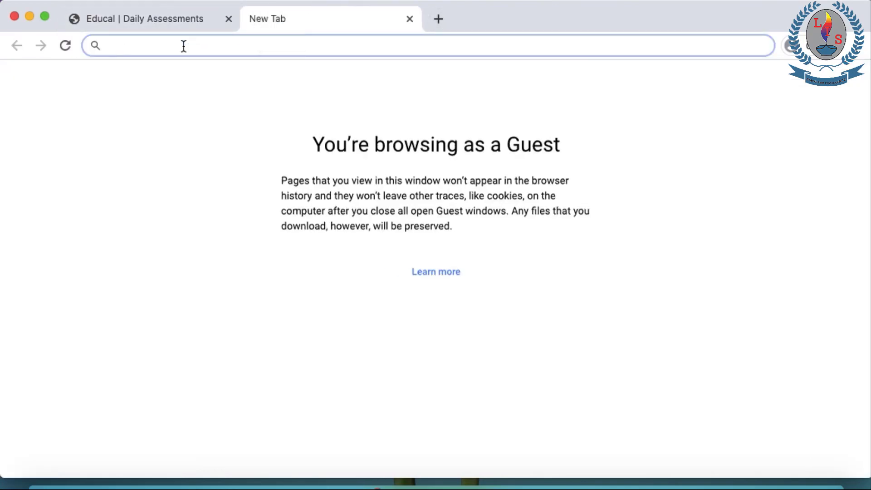
{"action": "key", "text": "super+v"}
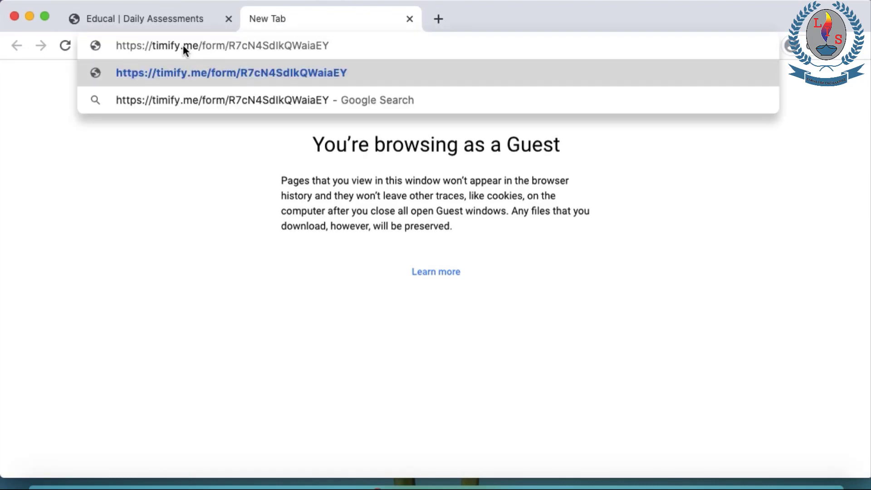
{"action": "right_click", "coordinate": [254, 53]}
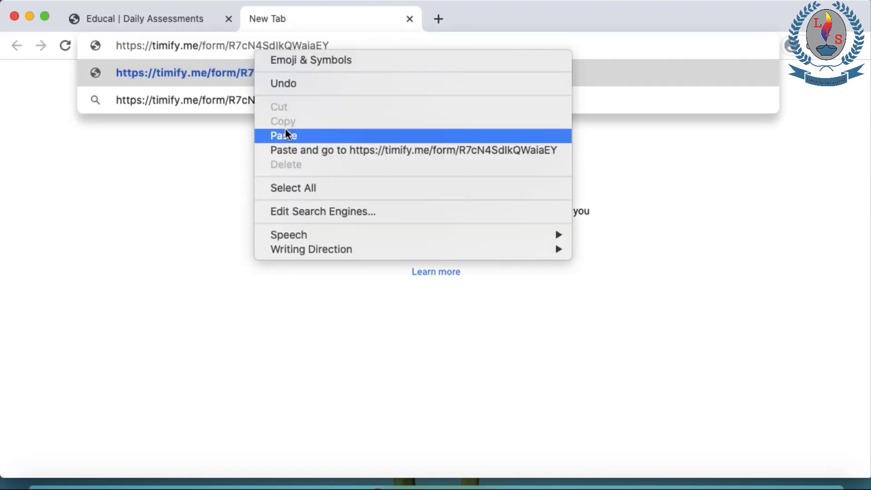
{"action": "left_click", "coordinate": [398, 38]}
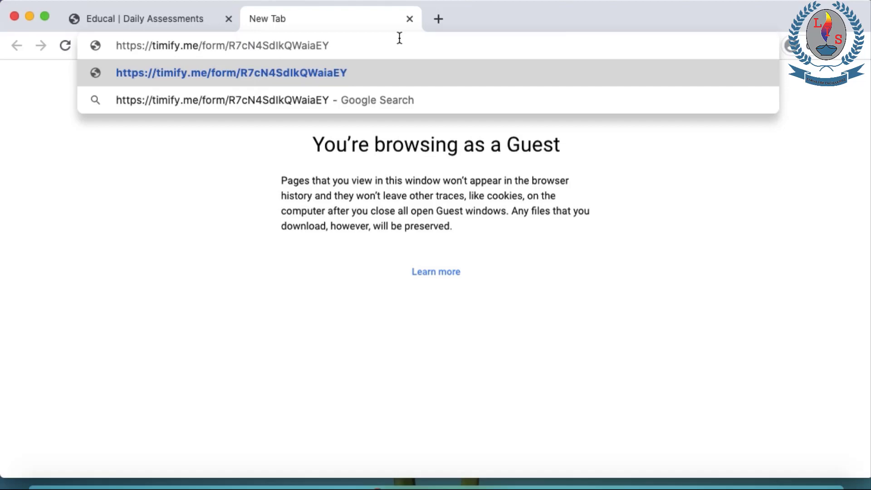
{"action": "key", "text": "Return"}
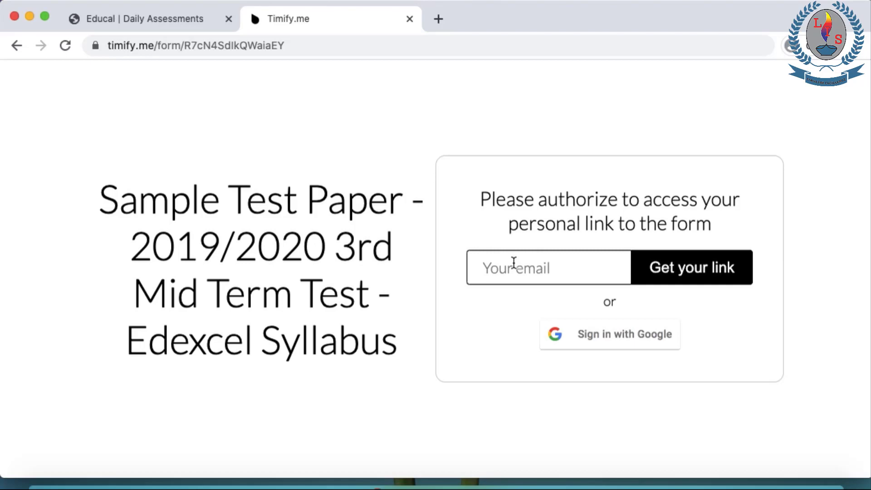
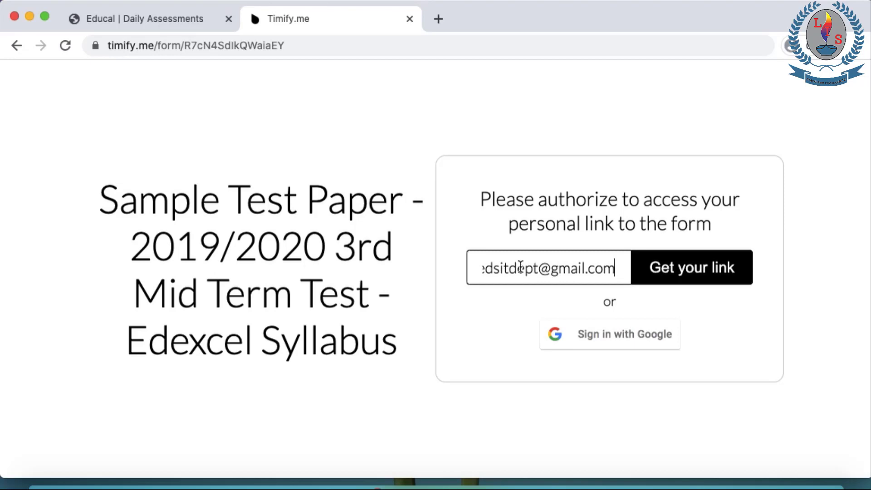
Enter the student's email address and request the personal test link by email
{"action": "left_click", "coordinate": [683, 279]}
{"action": "left_click", "coordinate": [688, 282]}
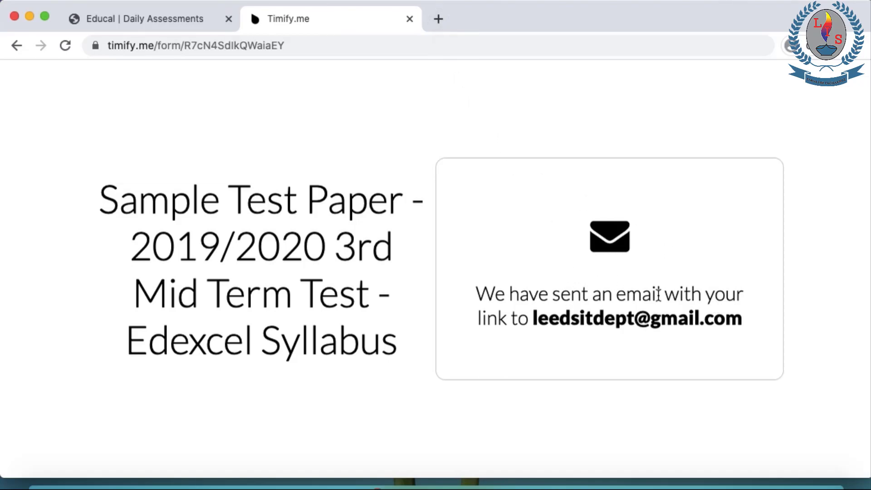
Search 'gmail' in a new tab and open the 'E-mail - Sign in - Google Accounts' result
{"action": "left_click", "coordinate": [439, 20]}
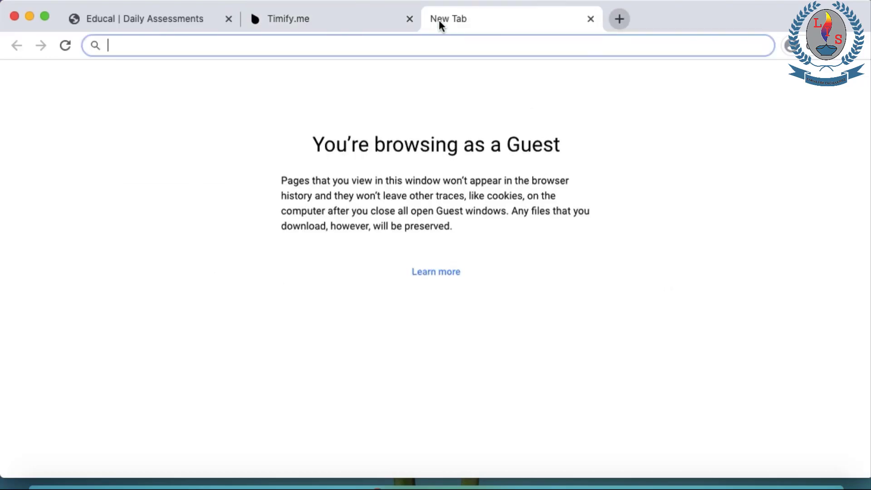
{"action": "type", "text": "gmail"}
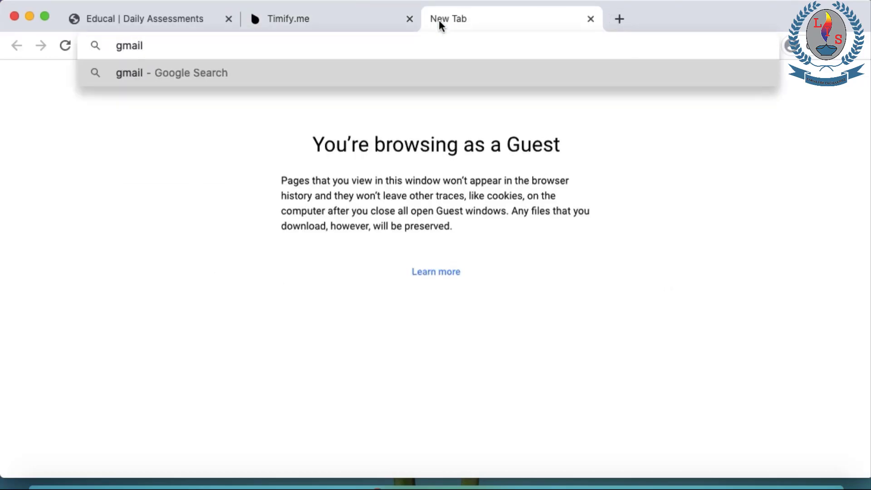
{"action": "key", "text": "Return"}
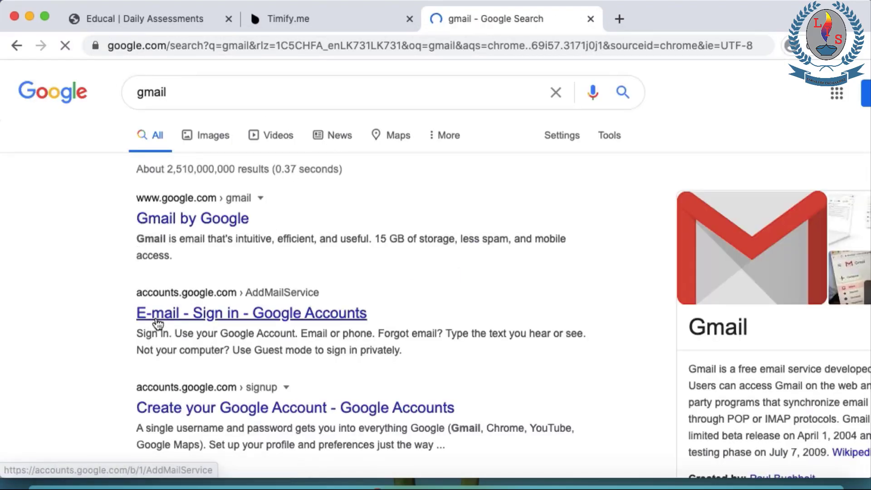
{"action": "left_click", "coordinate": [161, 316]}
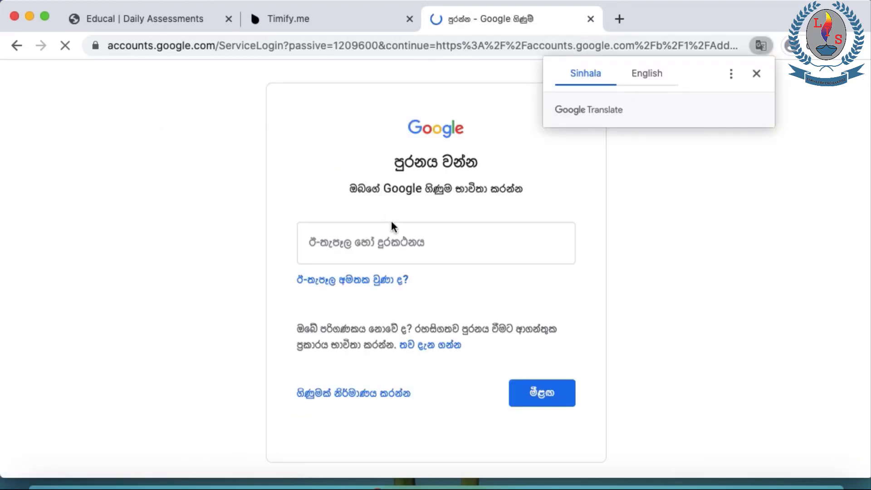
Sign in with the school account's e-mail address and password, then return to the instruction slides
{"action": "left_click", "coordinate": [369, 241]}
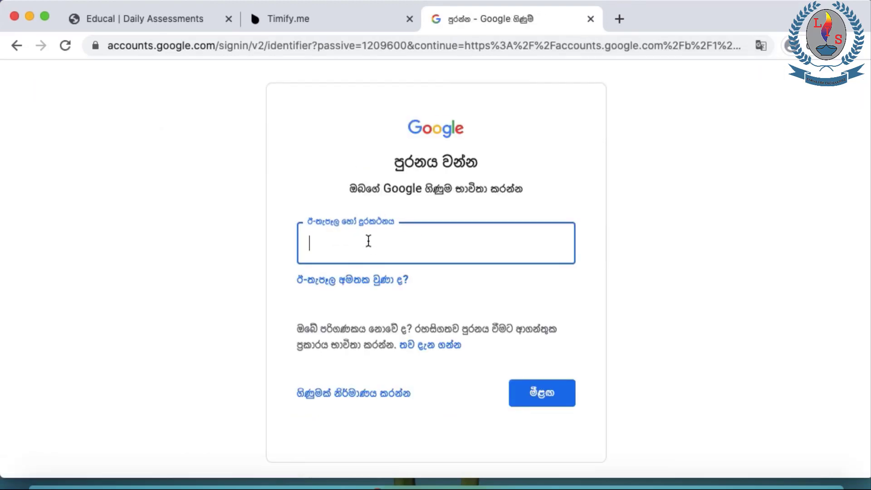
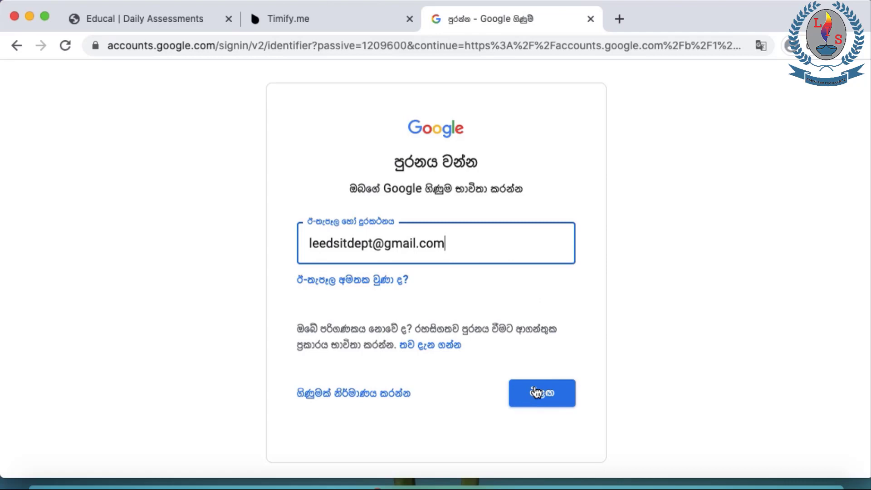
{"action": "left_click", "coordinate": [535, 386]}
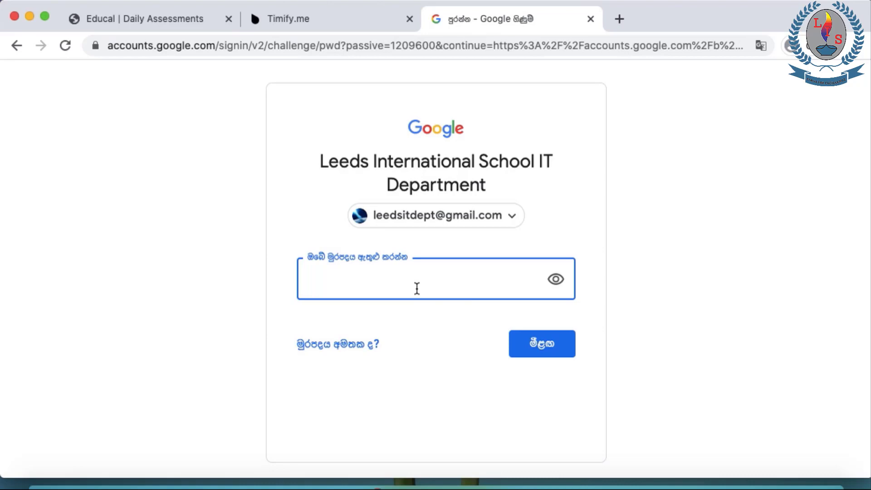
{"action": "type", "text": "•••••••••••"}
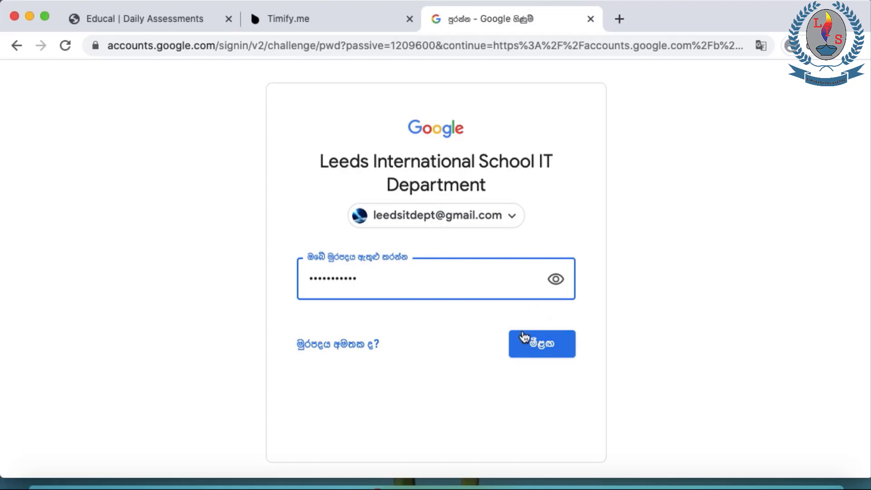
{"action": "left_click", "coordinate": [550, 347]}
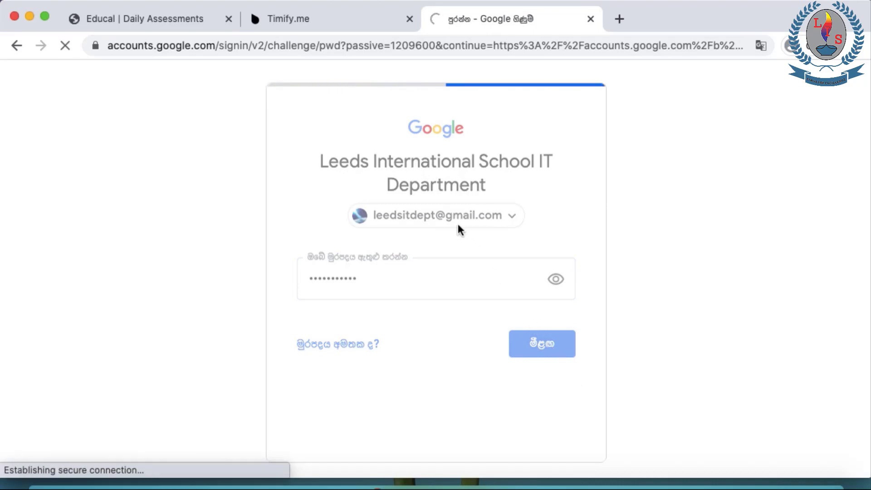
{"action": "key", "text": "ctrl+Right"}
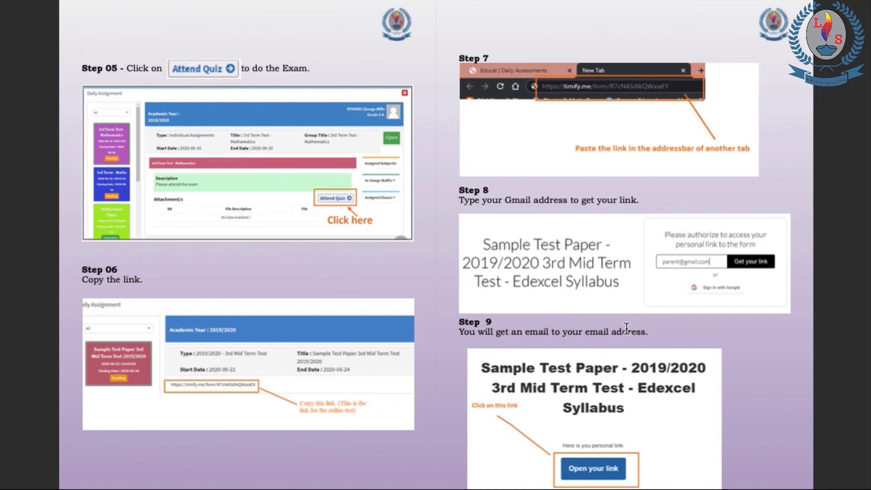
{"action": "scroll", "coordinate": [675, 345], "scroll_direction": "down", "scroll_amount": 1}
{"action": "scroll", "coordinate": [675, 345], "scroll_direction": "up", "scroll_amount": 1}
Open the newest Timify.me email in the Primary inbox and scroll to its personal link
{"action": "key", "text": "Right"}
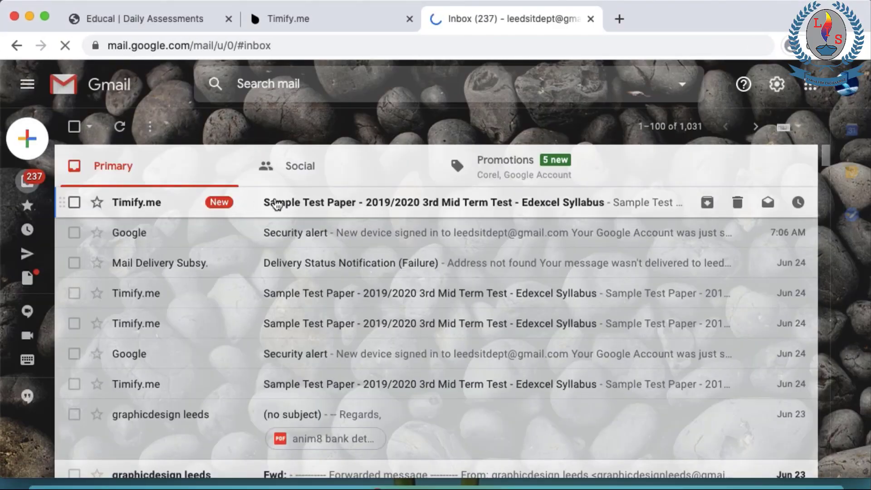
{"action": "left_click", "coordinate": [329, 207]}
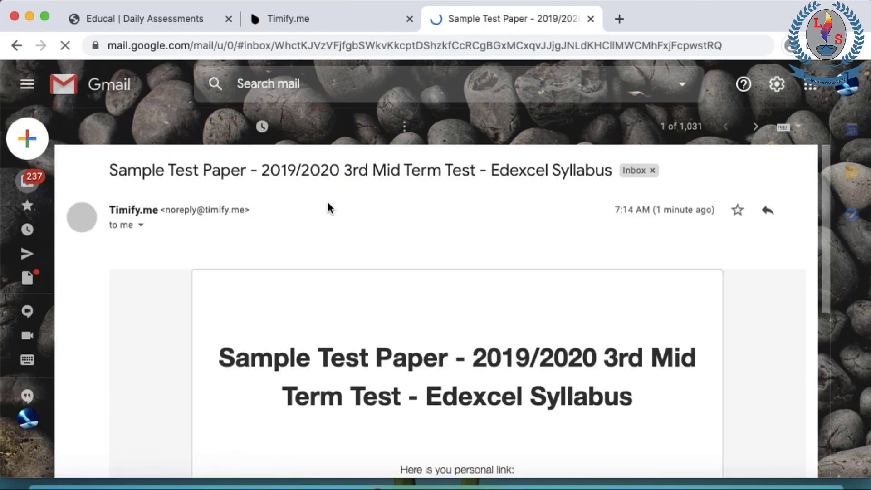
{"action": "scroll", "coordinate": [402, 245], "scroll_direction": "down", "scroll_amount": 5}
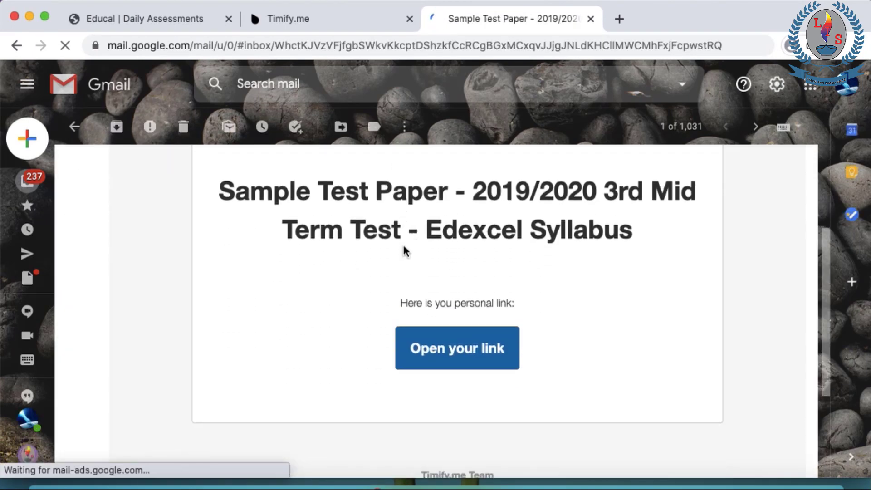
Open the personal Timify.me link for the 3rd Mid Term Primary test in a new tab
{"action": "left_click", "coordinate": [459, 357]}
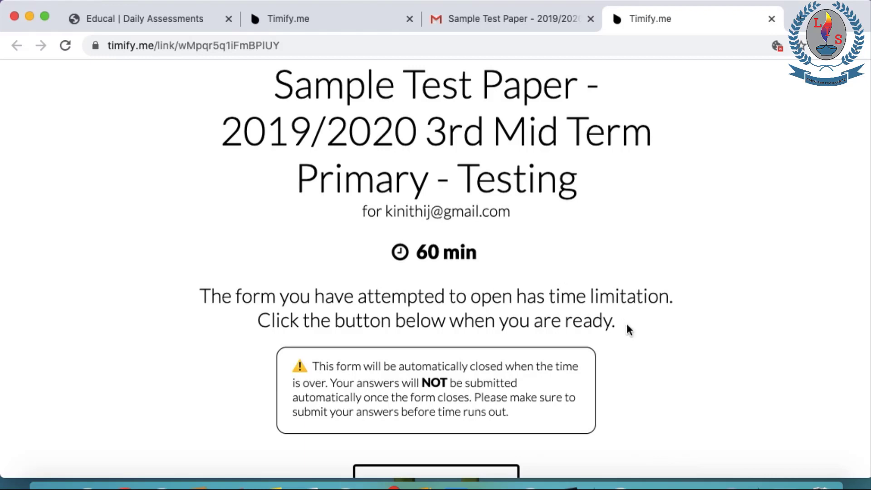
{"action": "scroll", "coordinate": [627, 324], "scroll_direction": "down", "scroll_amount": 2}
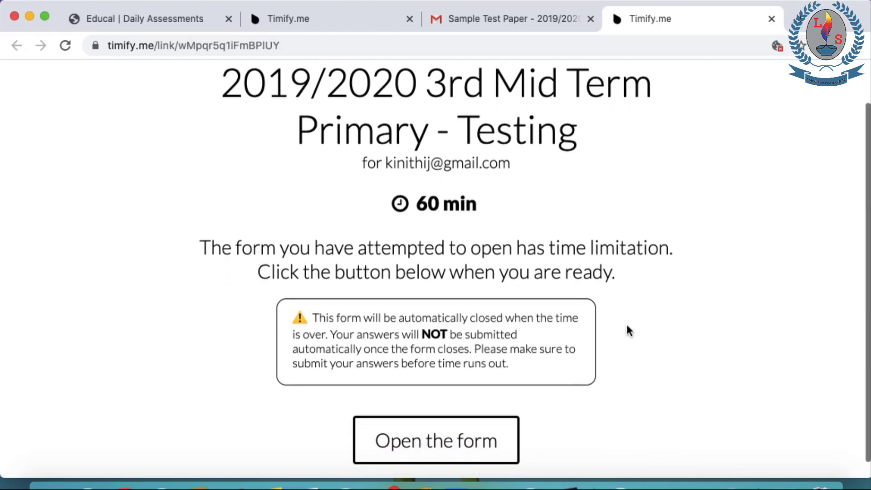
{"action": "scroll", "coordinate": [627, 328], "scroll_direction": "down", "scroll_amount": 1}
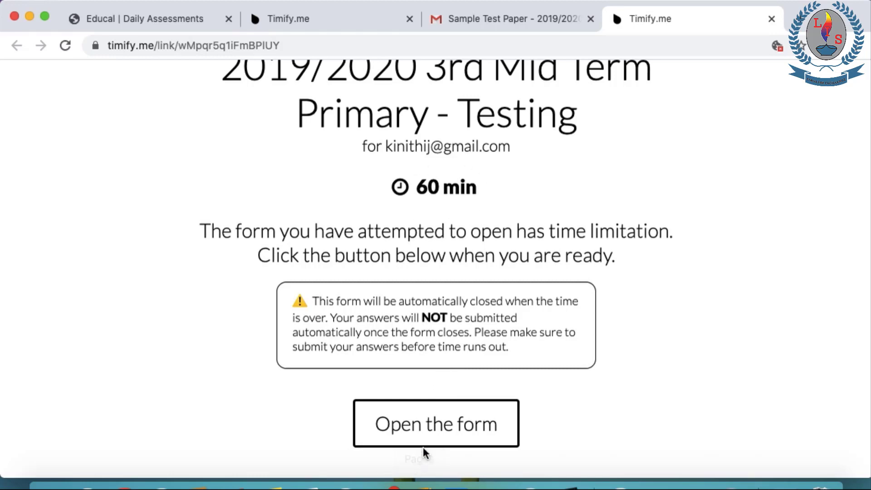
Start the 60-minute Timify.me test so the 3rd Mid Term Primary form loads with its countdown
{"action": "left_click", "coordinate": [430, 419]}
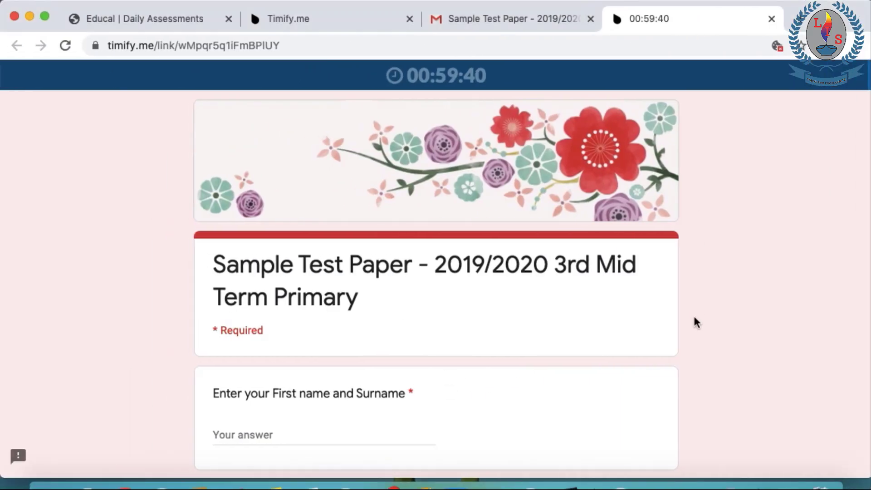
{"action": "scroll", "coordinate": [696, 322], "scroll_direction": "down", "scroll_amount": 1}
{"action": "scroll", "coordinate": [695, 321], "scroll_direction": "up", "scroll_amount": 1}
{"action": "scroll", "coordinate": [369, 294], "scroll_direction": "down", "scroll_amount": 1}
{"action": "scroll", "coordinate": [369, 294], "scroll_direction": "up", "scroll_amount": 1}
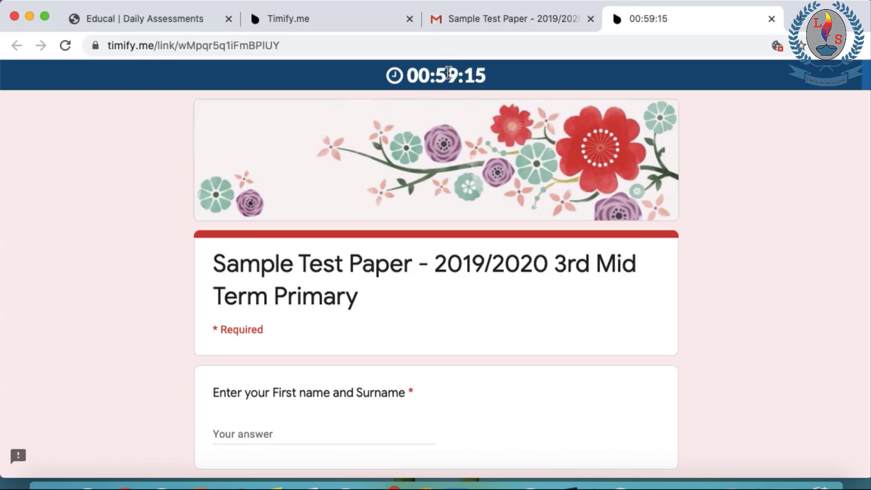
{"action": "scroll", "coordinate": [516, 207], "scroll_direction": "down", "scroll_amount": 2}
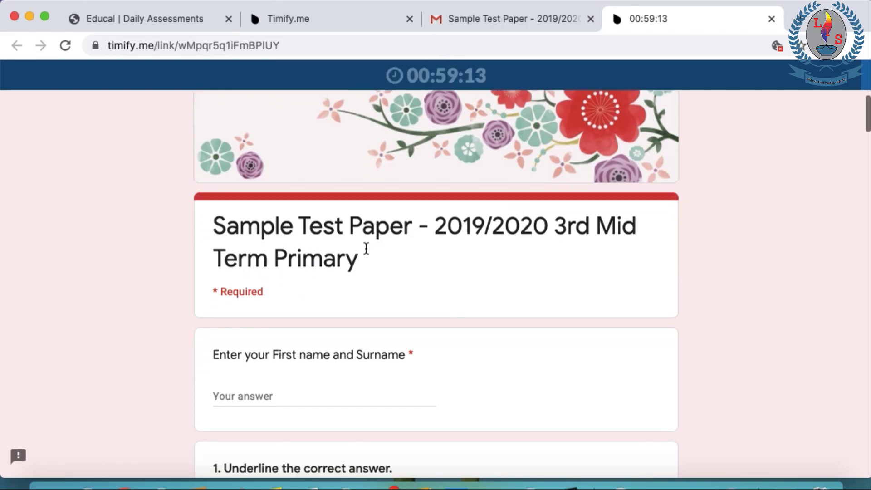
Enter the student's first name and surname in the name question, replacing a wrongly typed name
{"action": "left_click", "coordinate": [252, 389]}
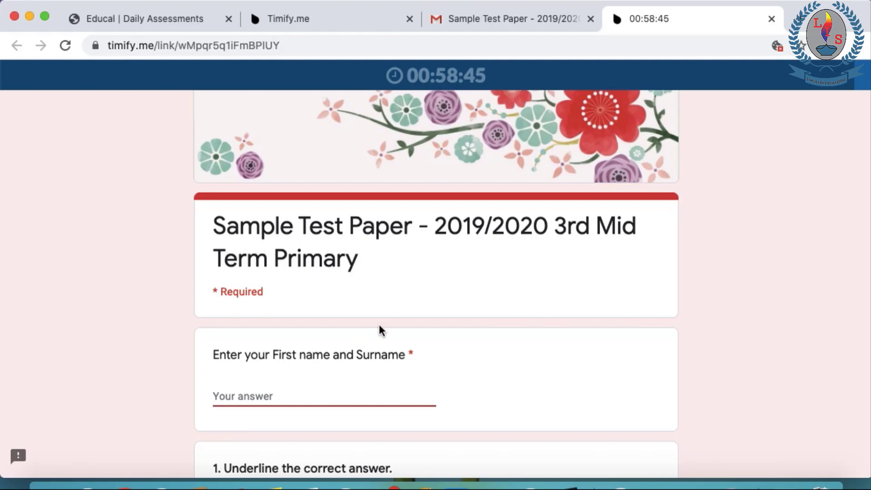
{"action": "scroll", "coordinate": [379, 325], "scroll_direction": "down", "scroll_amount": 1}
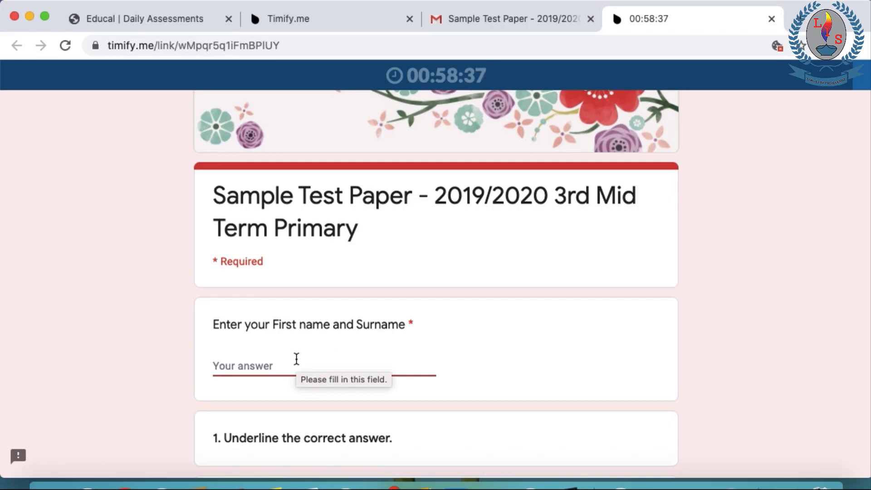
{"action": "scroll", "coordinate": [296, 359], "scroll_direction": "down", "scroll_amount": 2}
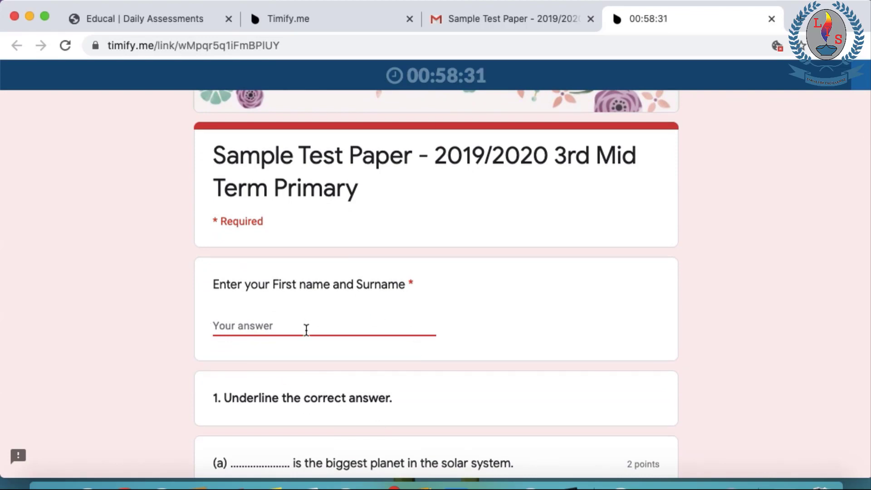
{"action": "type", "text": "Ruwani"}
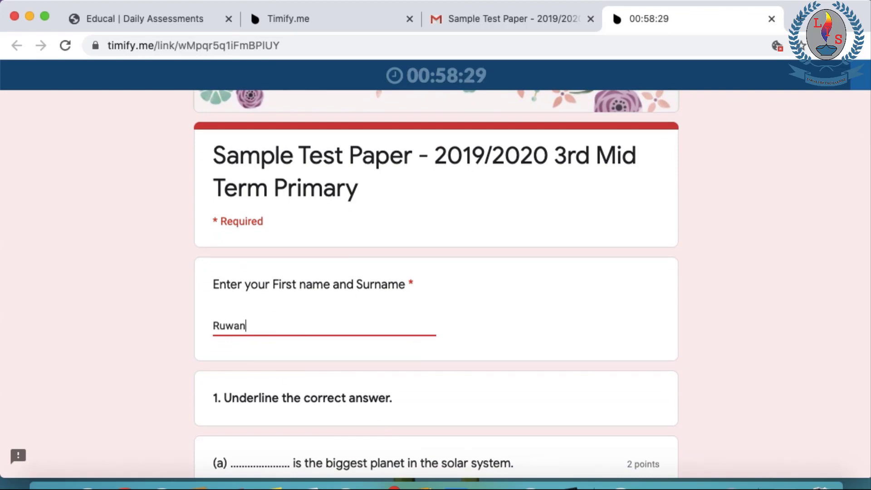
{"action": "key", "text": "BackSpace"}
{"action": "key", "text": "BackSpace"}
{"action": "key", "text": "BackSpace"}
{"action": "key", "text": "BackSpace"}
{"action": "key", "text": "BackSpace"}
{"action": "key", "text": "BackSpace"}
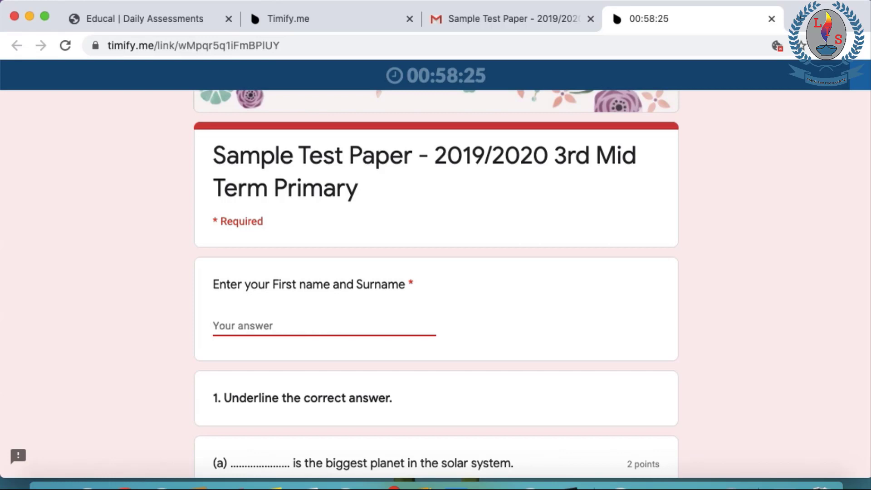
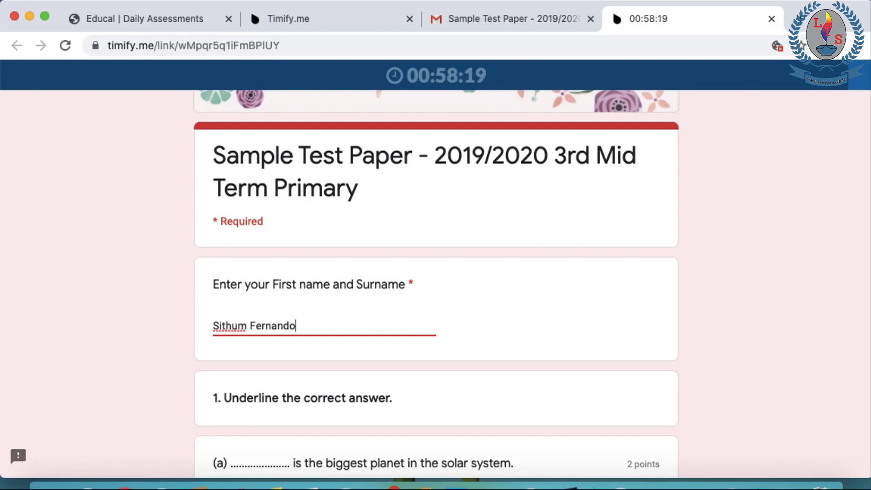
{"action": "scroll", "coordinate": [546, 335], "scroll_direction": "down", "scroll_amount": 3}
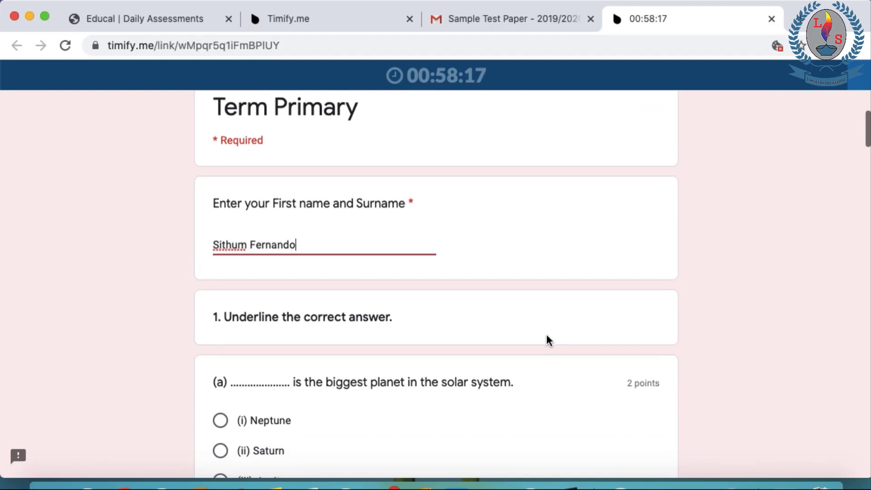
Answer 1(a)-(c) with Neptune, Kelani and together
{"action": "scroll", "coordinate": [292, 278], "scroll_direction": "down", "scroll_amount": 1}
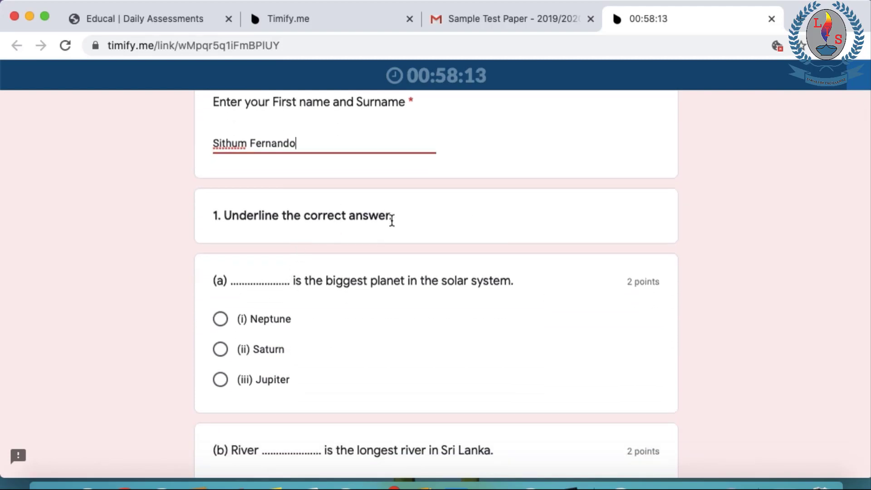
{"action": "scroll", "coordinate": [392, 220], "scroll_direction": "down", "scroll_amount": 1}
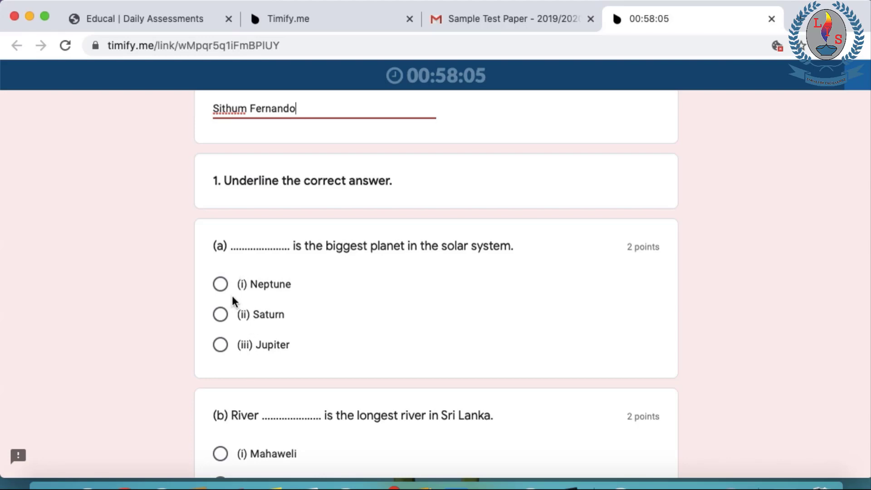
{"action": "left_click", "coordinate": [220, 284]}
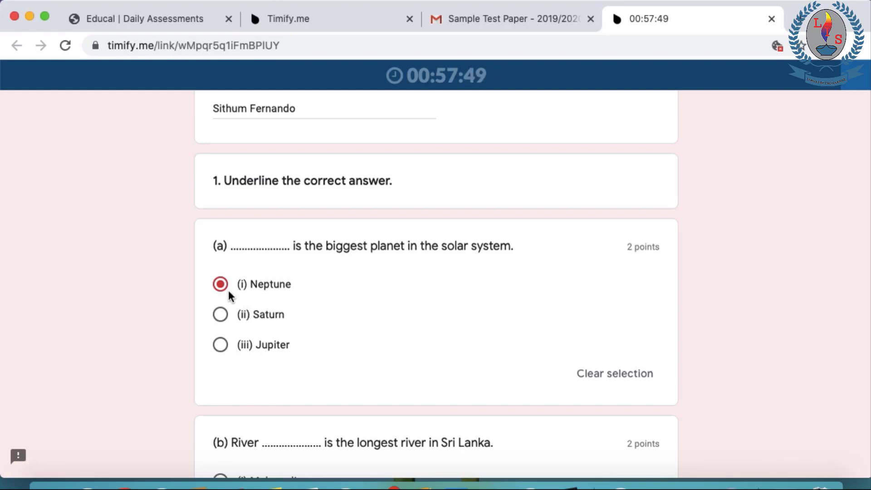
{"action": "scroll", "coordinate": [324, 301], "scroll_direction": "down", "scroll_amount": 3}
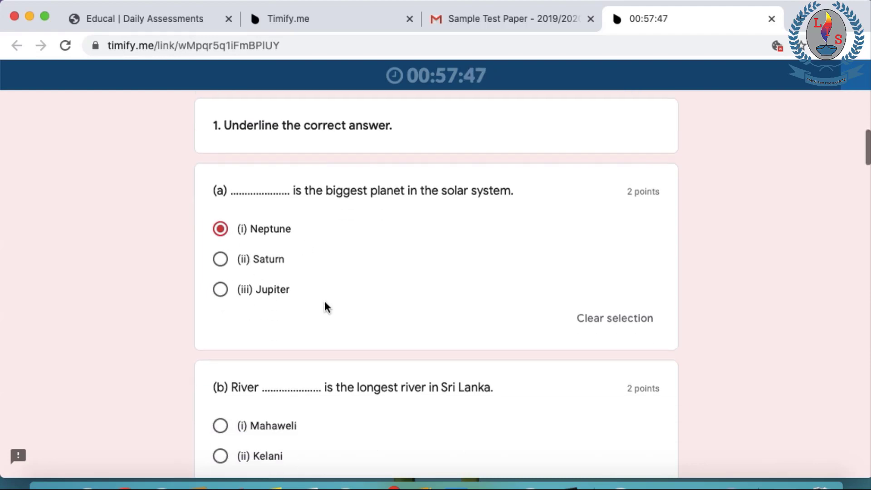
{"action": "left_click", "coordinate": [219, 378]}
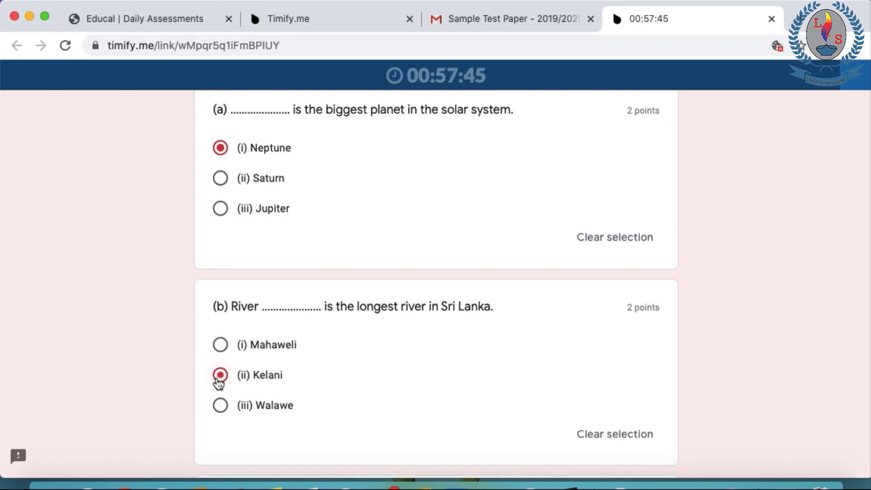
{"action": "scroll", "coordinate": [341, 315], "scroll_direction": "down", "scroll_amount": 4}
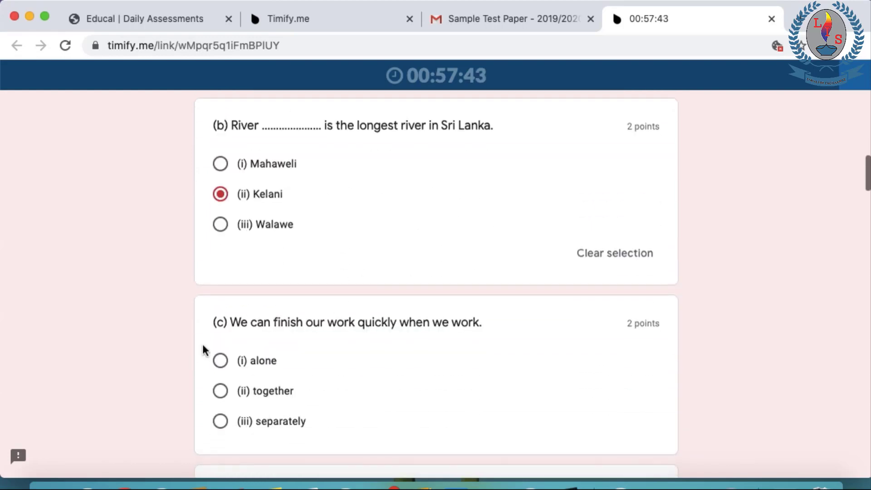
{"action": "left_click", "coordinate": [220, 396]}
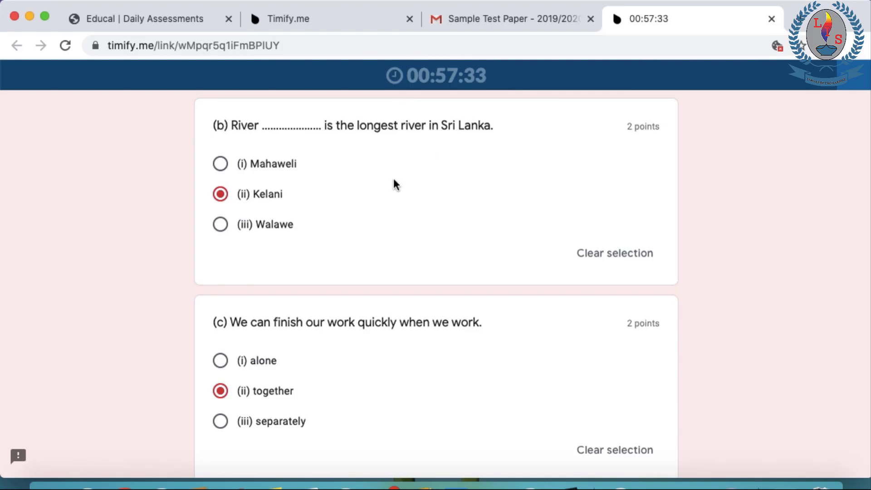
Answer 1(d) with Earth and 1(e) with North Western
{"action": "scroll", "coordinate": [394, 179], "scroll_direction": "down", "scroll_amount": 1}
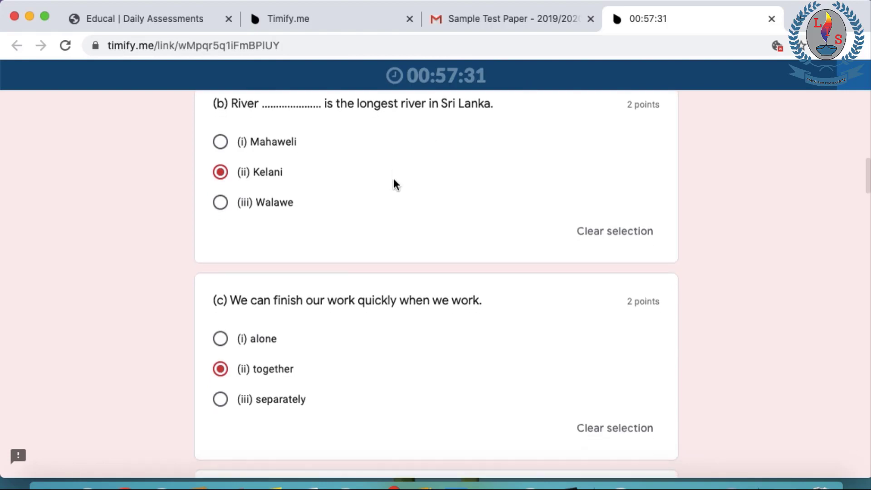
{"action": "scroll", "coordinate": [394, 179], "scroll_direction": "down", "scroll_amount": 1}
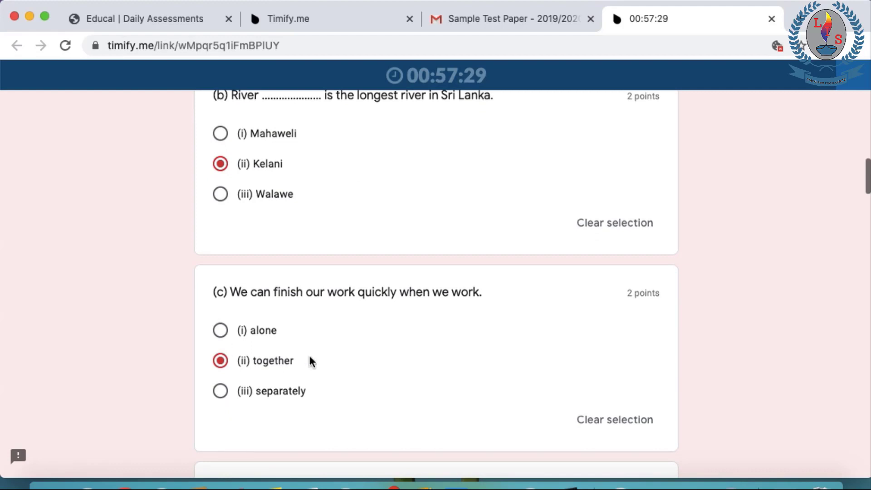
{"action": "scroll", "coordinate": [334, 324], "scroll_direction": "down", "scroll_amount": 3}
{"action": "scroll", "coordinate": [335, 326], "scroll_direction": "down", "scroll_amount": 2}
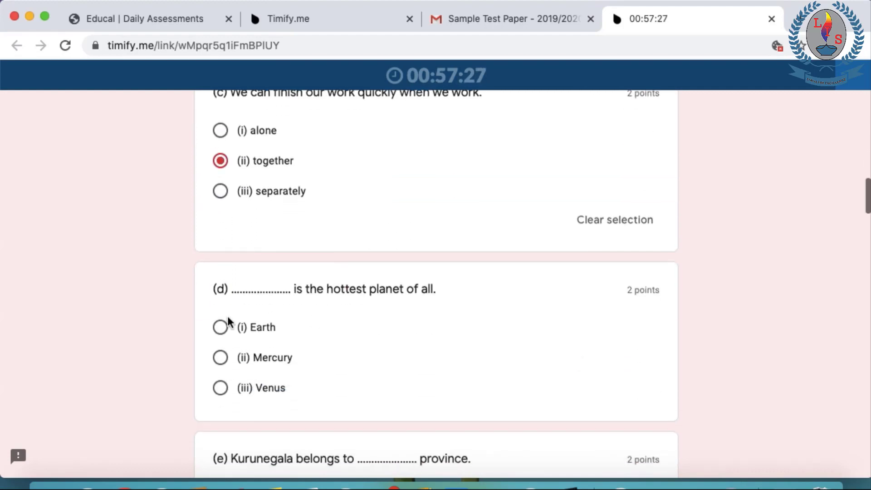
{"action": "left_click", "coordinate": [223, 328]}
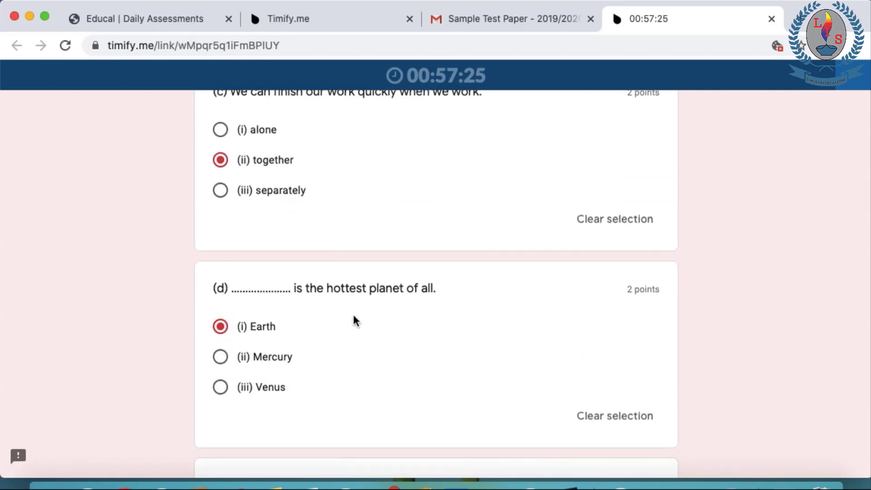
{"action": "scroll", "coordinate": [353, 312], "scroll_direction": "down", "scroll_amount": 5}
{"action": "left_click", "coordinate": [220, 328]}
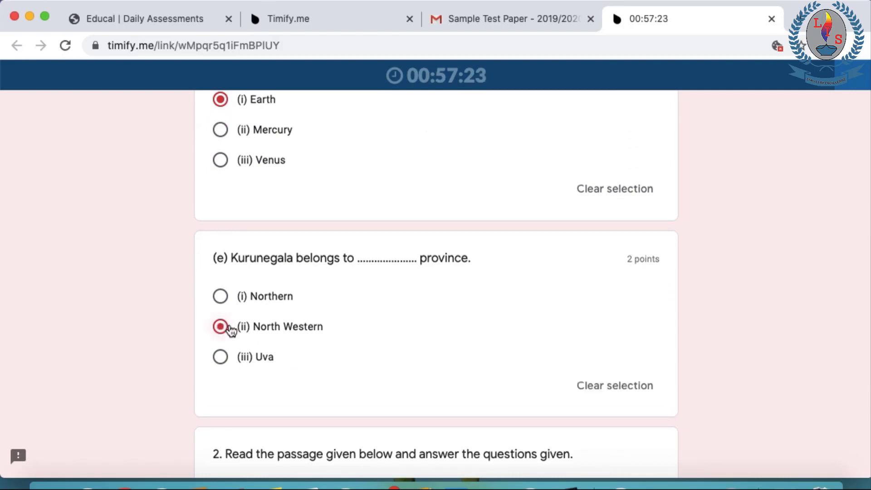
{"action": "scroll", "coordinate": [363, 327], "scroll_direction": "down", "scroll_amount": 4}
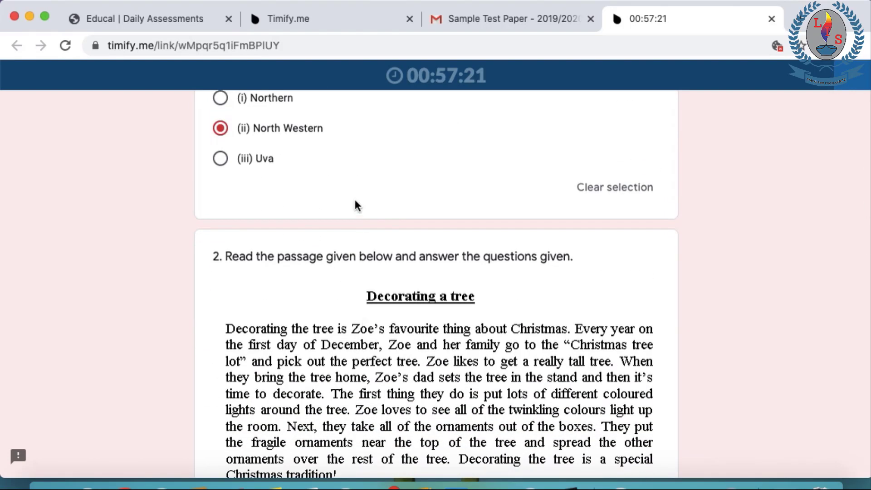
Answer the first two reading questions with 'A gift' and 'Somewhere'
{"action": "scroll", "coordinate": [355, 199], "scroll_direction": "down", "scroll_amount": 3}
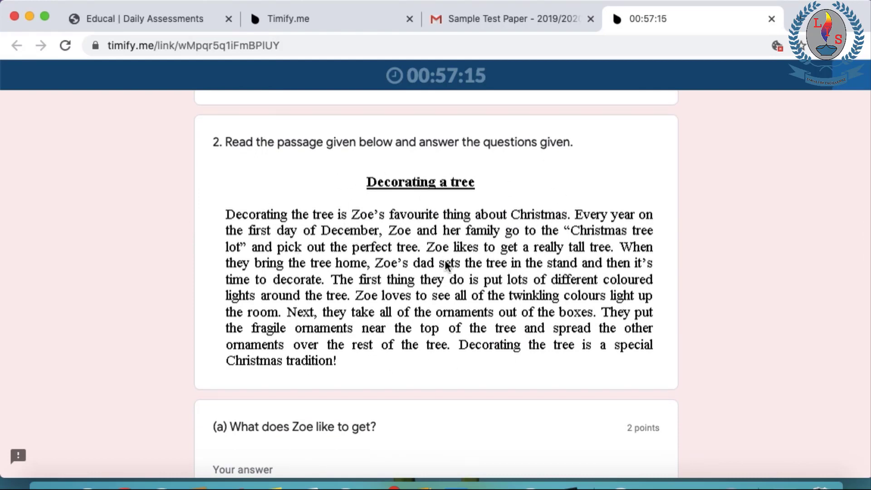
{"action": "scroll", "coordinate": [510, 323], "scroll_direction": "down", "scroll_amount": 1}
{"action": "scroll", "coordinate": [509, 323], "scroll_direction": "down", "scroll_amount": 1}
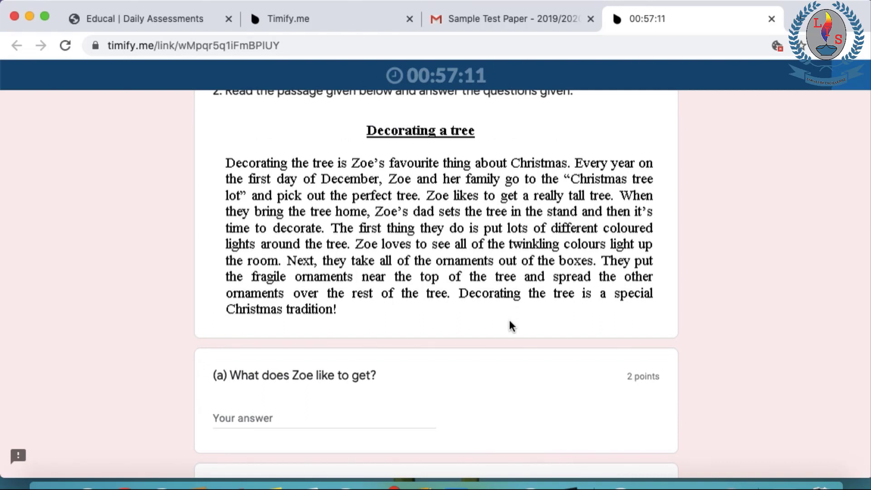
{"action": "scroll", "coordinate": [509, 323], "scroll_direction": "down", "scroll_amount": 1}
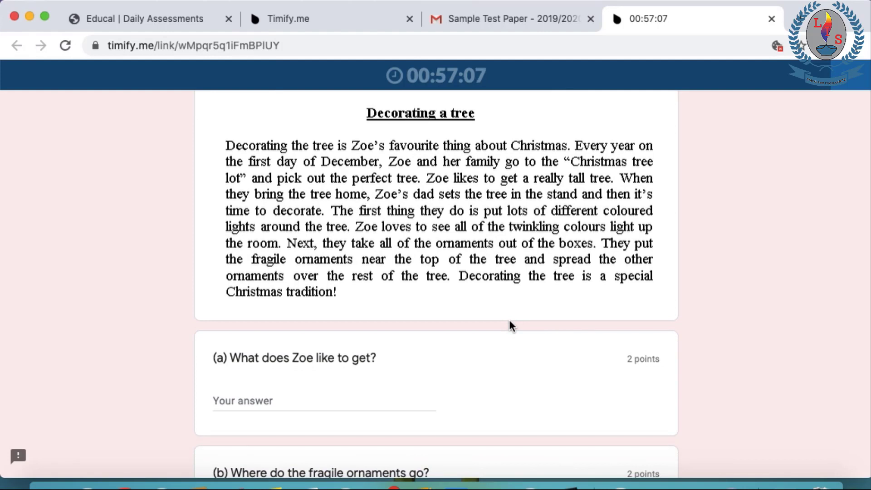
{"action": "scroll", "coordinate": [509, 323], "scroll_direction": "down", "scroll_amount": 1}
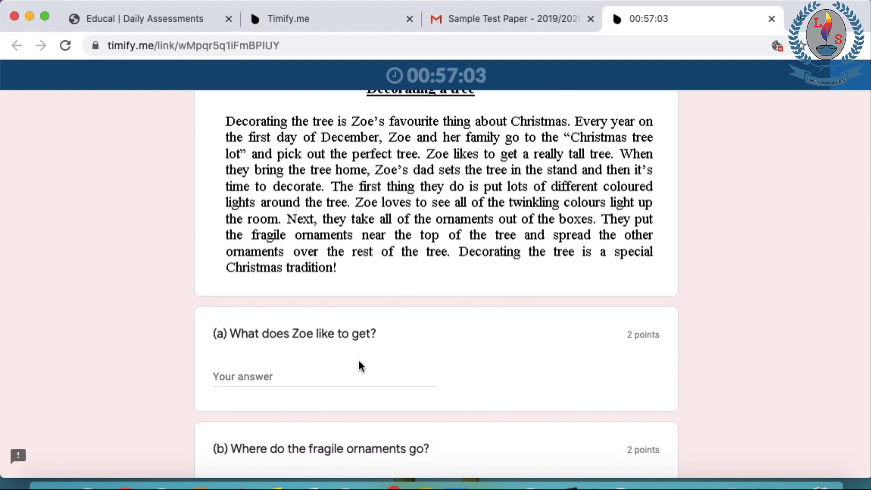
{"action": "left_click", "coordinate": [285, 377]}
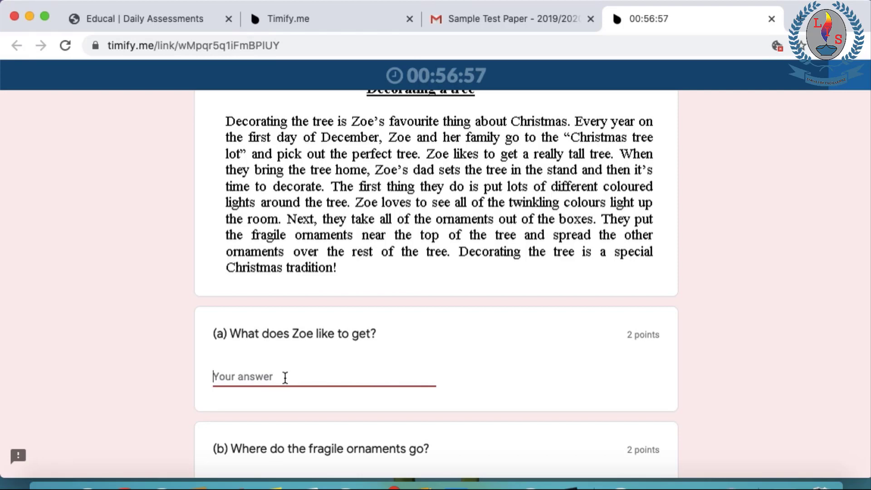
{"action": "type", "text": "A"}
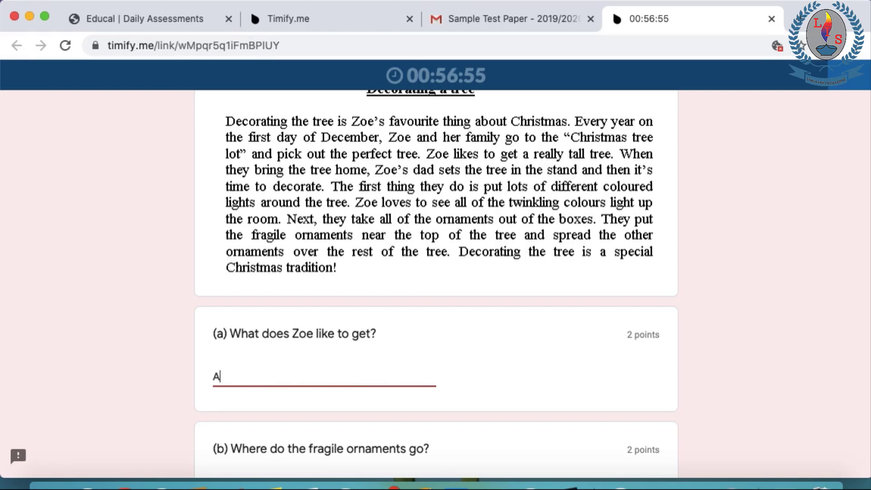
{"action": "type", "text": " gift."}
{"action": "scroll", "coordinate": [336, 403], "scroll_direction": "down", "scroll_amount": 4}
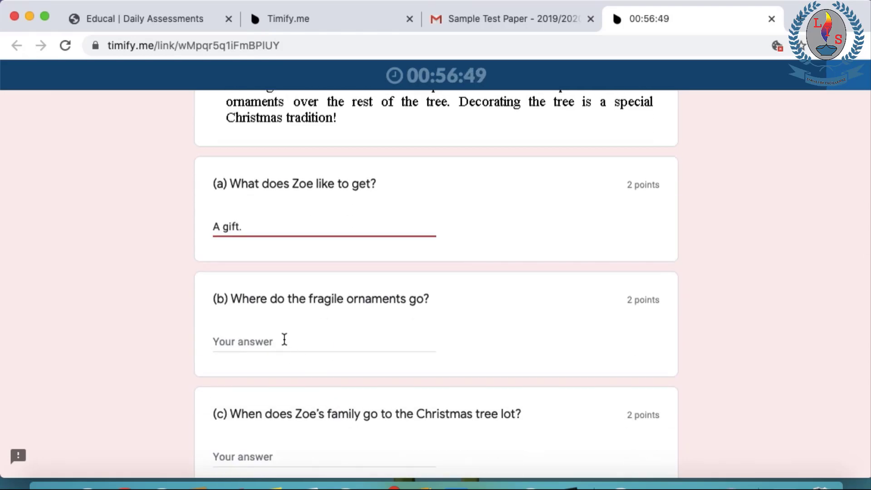
{"action": "left_click", "coordinate": [284, 340]}
{"action": "type", "text": "Somewhere."}
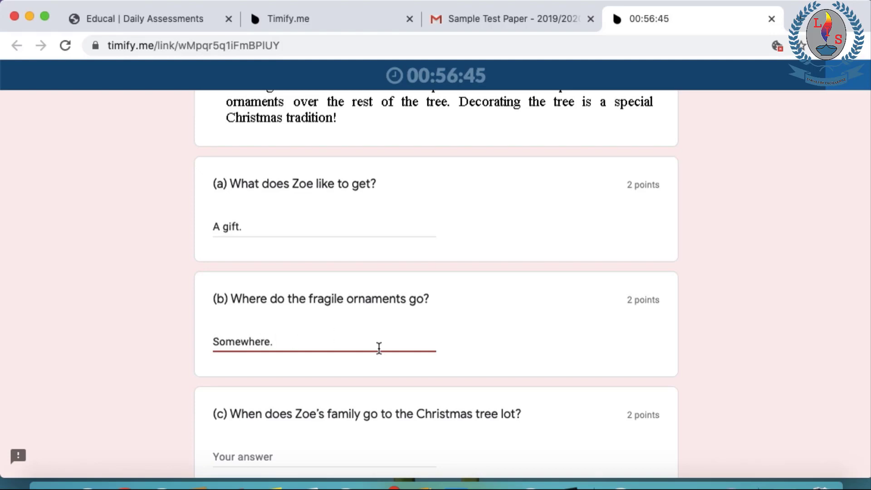
Answer the remaining reading questions with 'December', 'Joe' and 'xxxx.'
{"action": "scroll", "coordinate": [377, 348], "scroll_direction": "down", "scroll_amount": 3}
{"action": "left_click", "coordinate": [300, 351]}
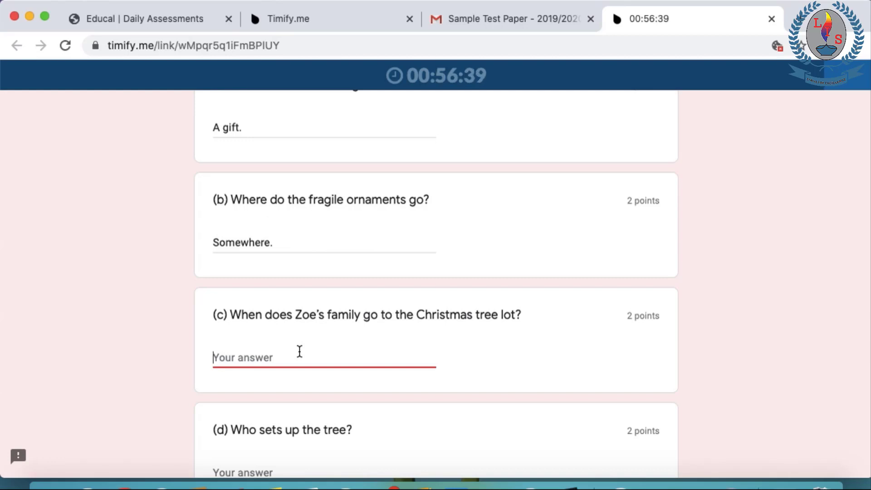
{"action": "type", "text": "December."}
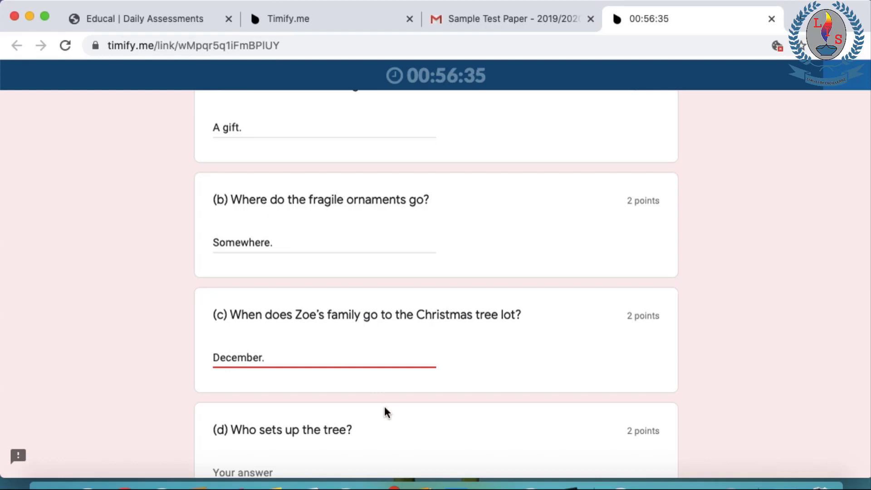
{"action": "scroll", "coordinate": [384, 411], "scroll_direction": "down", "scroll_amount": 3}
{"action": "left_click", "coordinate": [243, 328]}
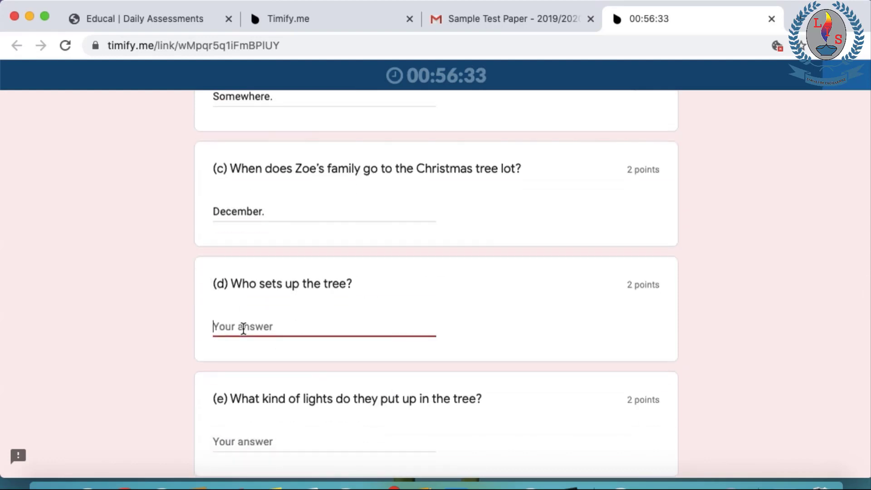
{"action": "type", "text": "Joe."}
{"action": "scroll", "coordinate": [130, 349], "scroll_direction": "down", "scroll_amount": 2}
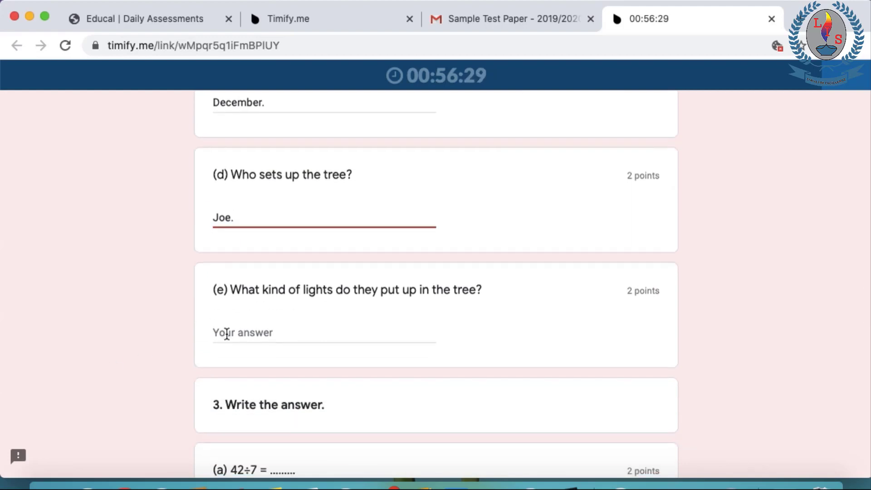
{"action": "left_click", "coordinate": [227, 334]}
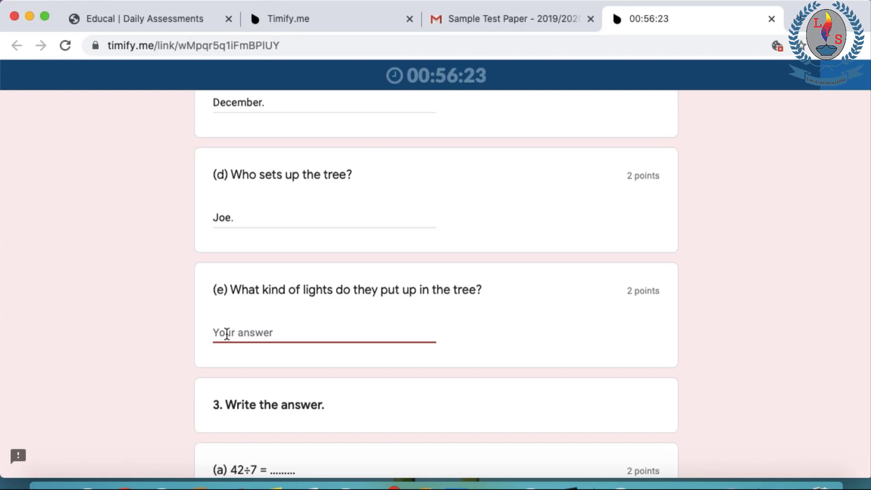
{"action": "type", "text": "xxxx."}
{"action": "scroll", "coordinate": [316, 351], "scroll_direction": "down", "scroll_amount": 5}
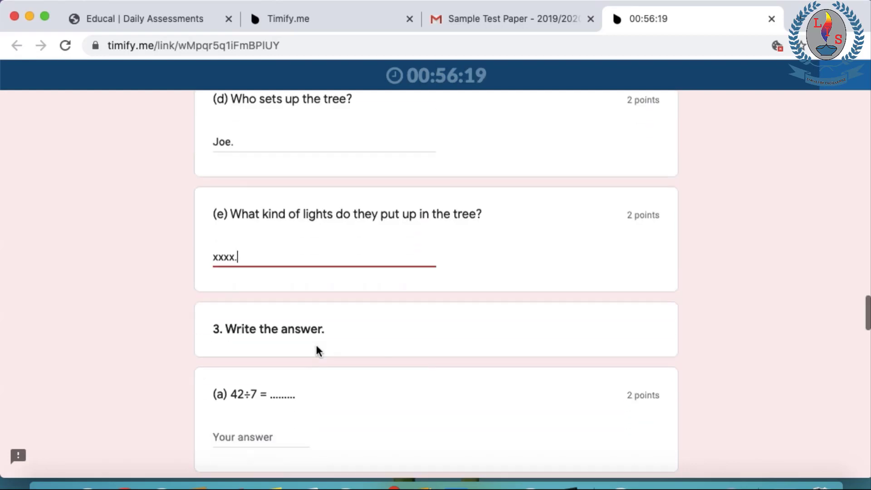
Enter 3 for 42÷7 and 1 for 21÷3 in questions 3(a) and 3(b)
{"action": "left_click", "coordinate": [271, 384]}
{"action": "type", "text": "3"}
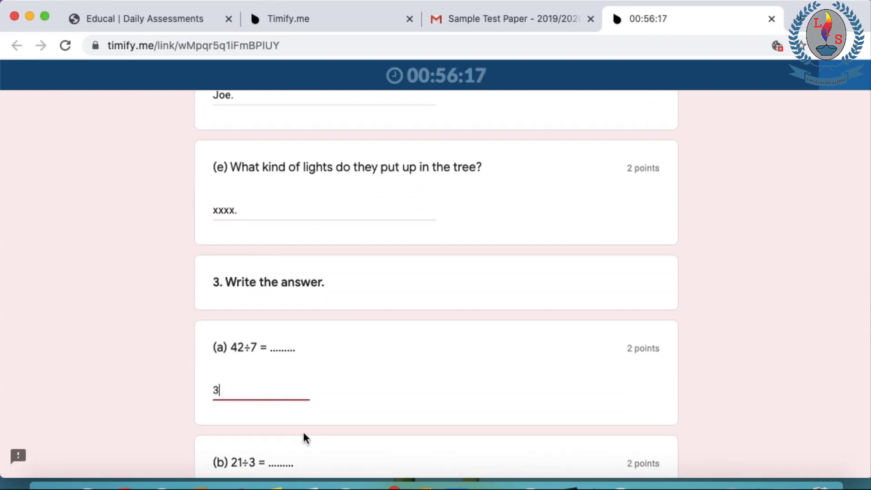
{"action": "scroll", "coordinate": [303, 438], "scroll_direction": "down", "scroll_amount": 3}
{"action": "left_click", "coordinate": [279, 436]}
{"action": "type", "text": "1"}
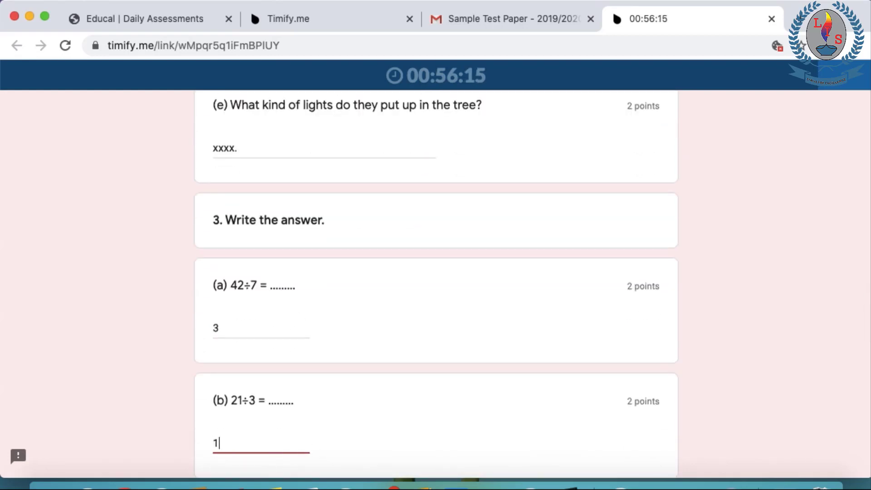
{"action": "scroll", "coordinate": [272, 422], "scroll_direction": "down", "scroll_amount": 5}
Enter 2, 3 and 2 as the answers to questions 3(c), 3(d) and 3(e)
{"action": "left_click", "coordinate": [252, 401]}
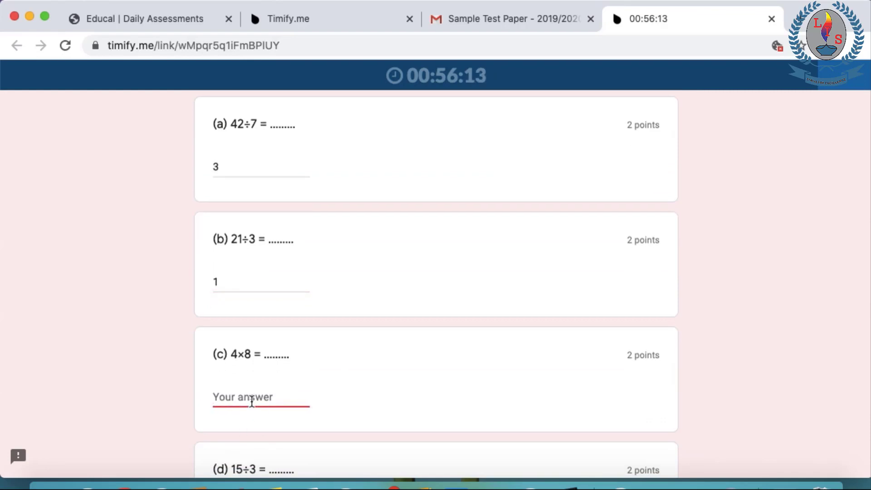
{"action": "type", "text": "2"}
{"action": "scroll", "coordinate": [249, 377], "scroll_direction": "down", "scroll_amount": 5}
{"action": "left_click", "coordinate": [246, 355]}
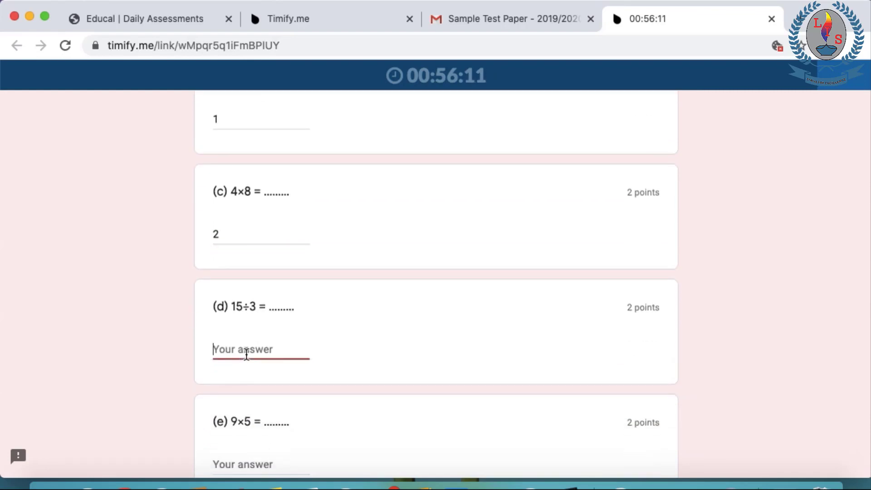
{"action": "type", "text": "3"}
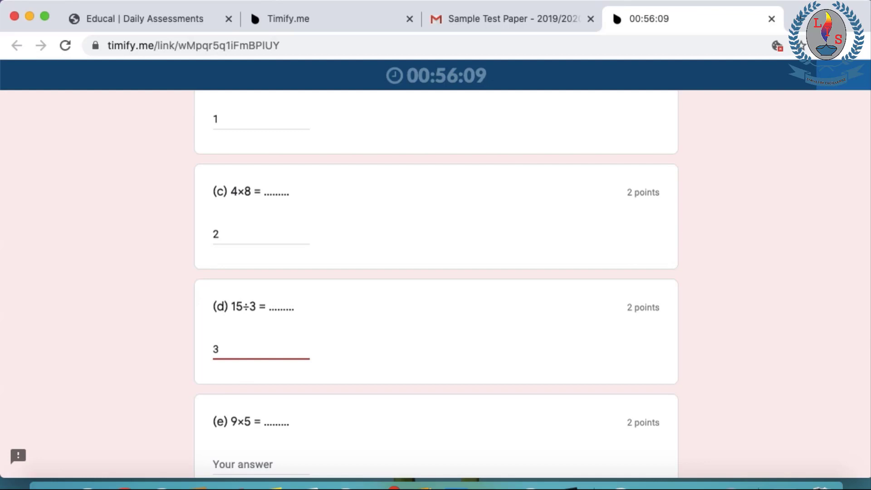
{"action": "scroll", "coordinate": [246, 354], "scroll_direction": "down", "scroll_amount": 1}
{"action": "scroll", "coordinate": [187, 316], "scroll_direction": "down", "scroll_amount": 3}
{"action": "left_click", "coordinate": [239, 347]}
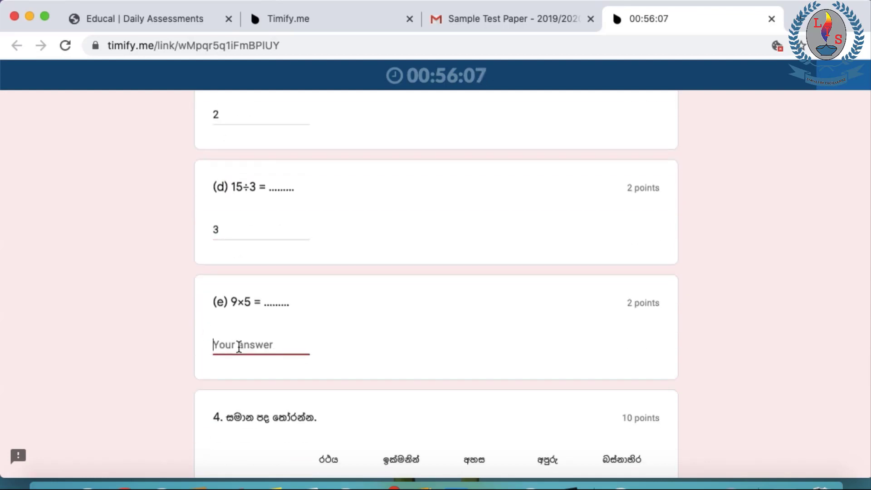
{"action": "type", "text": "2"}
{"action": "scroll", "coordinate": [299, 363], "scroll_direction": "down", "scroll_amount": 5}
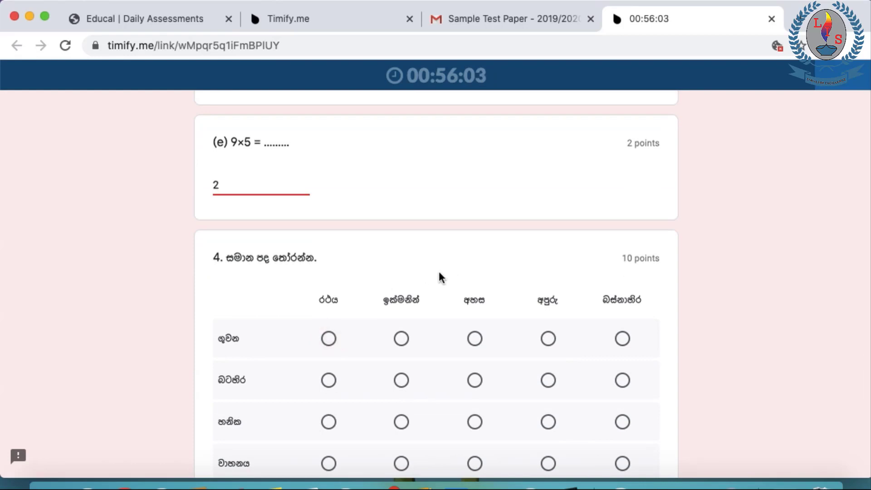
Match words to the rows in question 4's grid, including ඉක්මනින් and අපුරු
{"action": "left_click", "coordinate": [330, 340]}
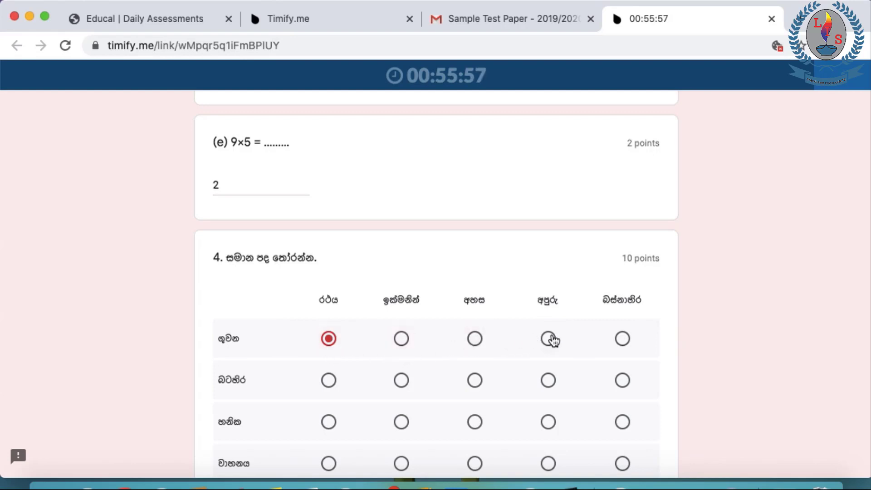
{"action": "scroll", "coordinate": [454, 400], "scroll_direction": "down", "scroll_amount": 3}
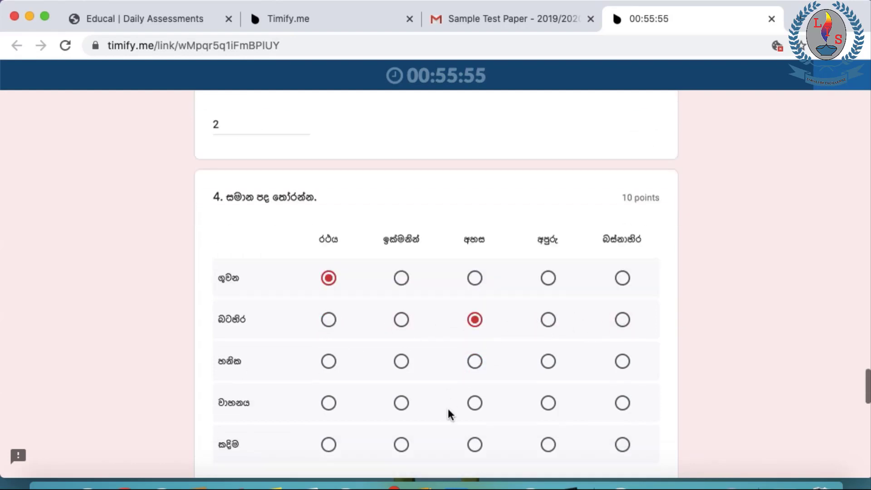
{"action": "left_click", "coordinate": [401, 344]}
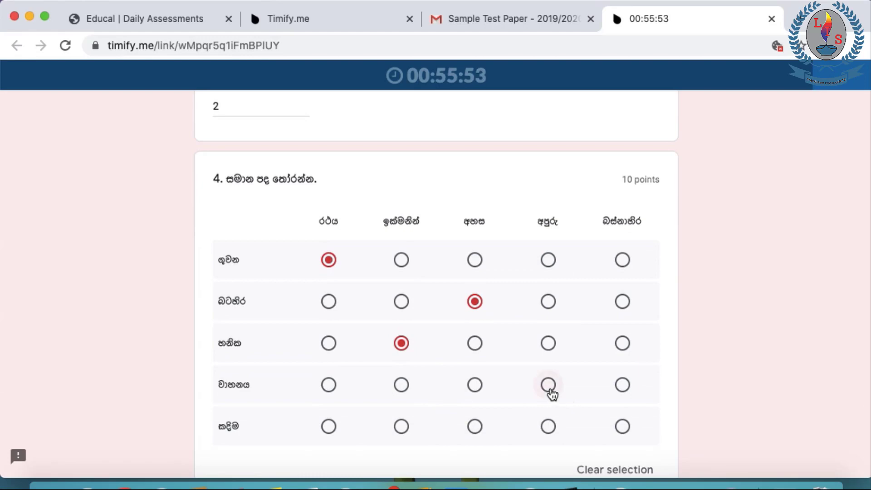
{"action": "left_click", "coordinate": [549, 385]}
{"action": "scroll", "coordinate": [613, 424], "scroll_direction": "down", "scroll_amount": 1}
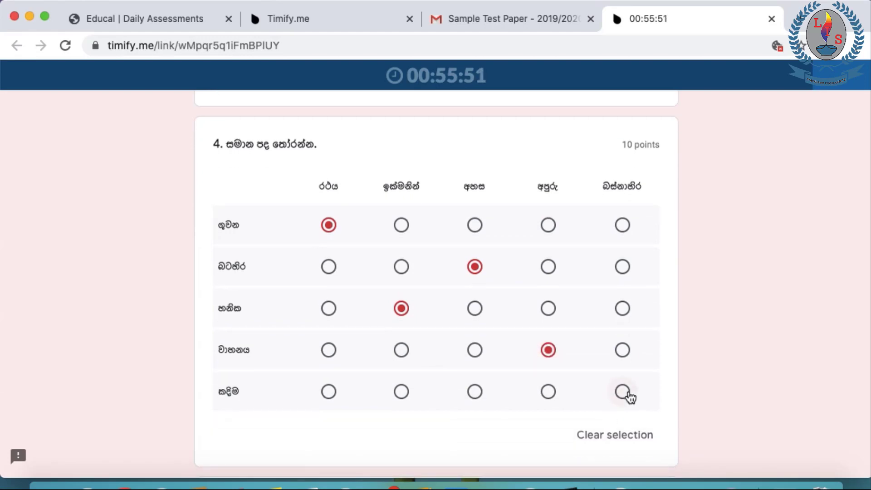
{"action": "scroll", "coordinate": [519, 417], "scroll_direction": "down", "scroll_amount": 6}
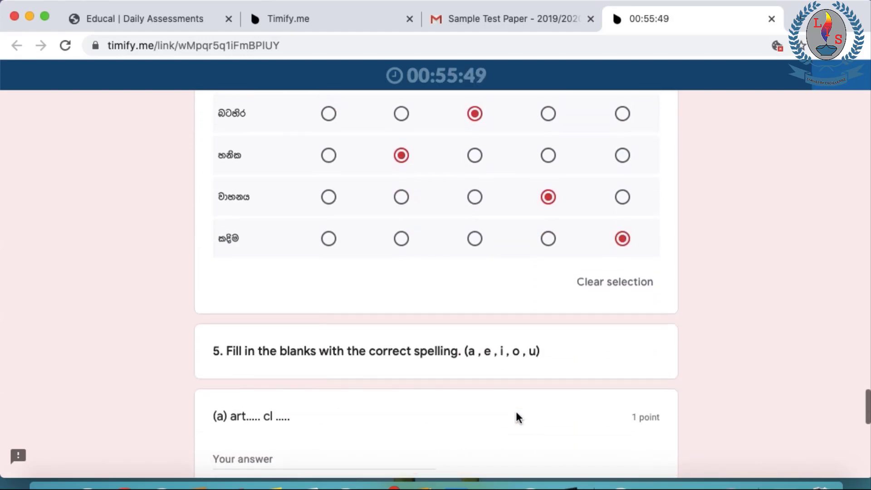
Fill blank 5(a) with 'c, d' and blank 5(b) with 's'
{"action": "left_click", "coordinate": [252, 396]}
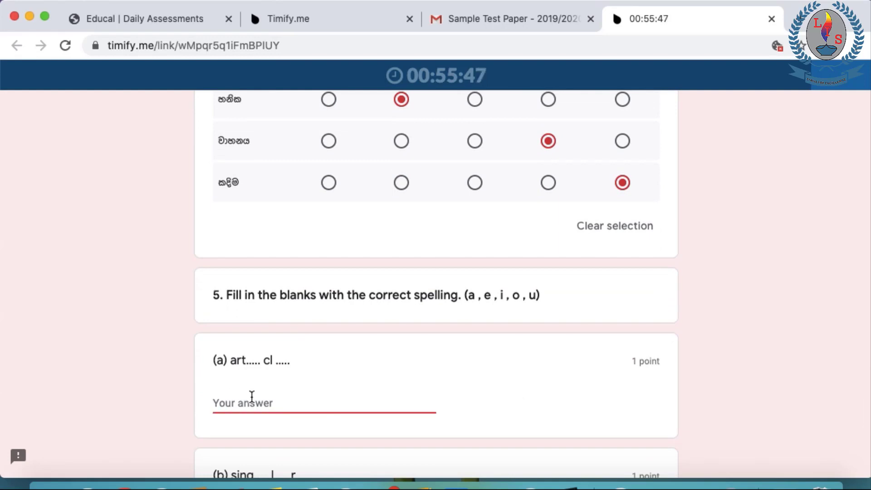
{"action": "type", "text": "c, d"}
{"action": "scroll", "coordinate": [439, 382], "scroll_direction": "down", "scroll_amount": 3}
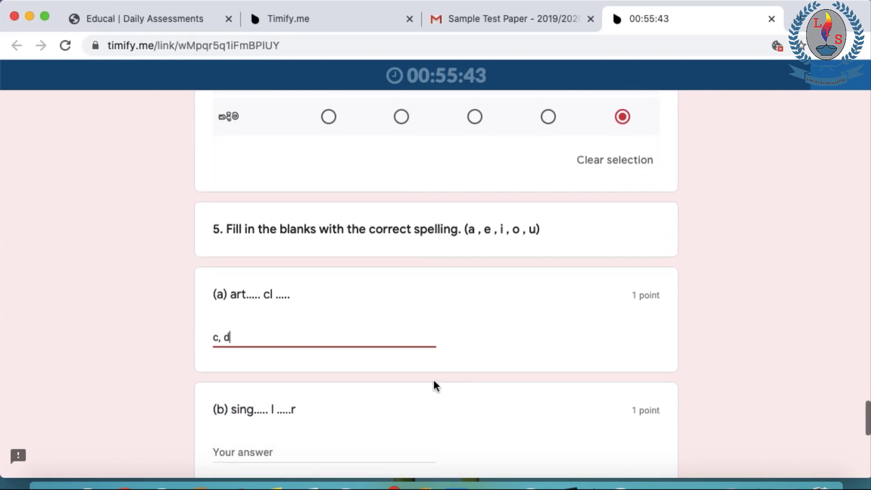
{"action": "left_click", "coordinate": [292, 447]}
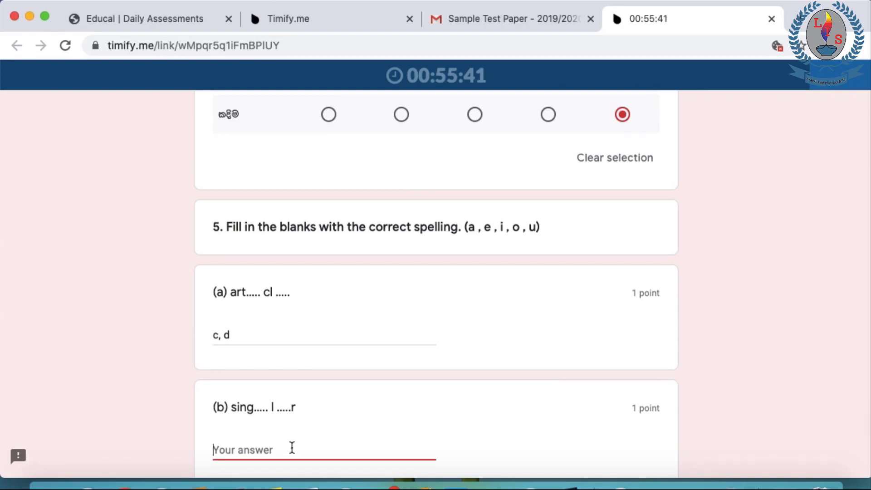
{"action": "type", "text": "s, d"}
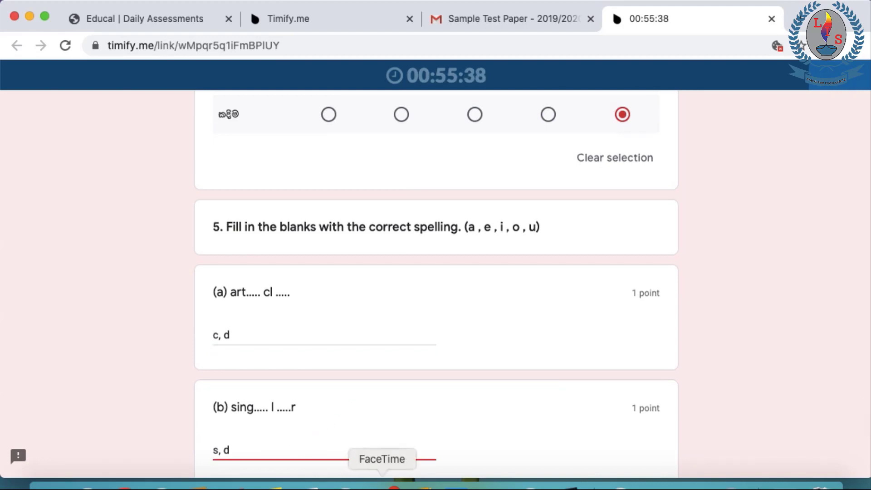
{"action": "scroll", "coordinate": [418, 381], "scroll_direction": "down", "scroll_amount": 5}
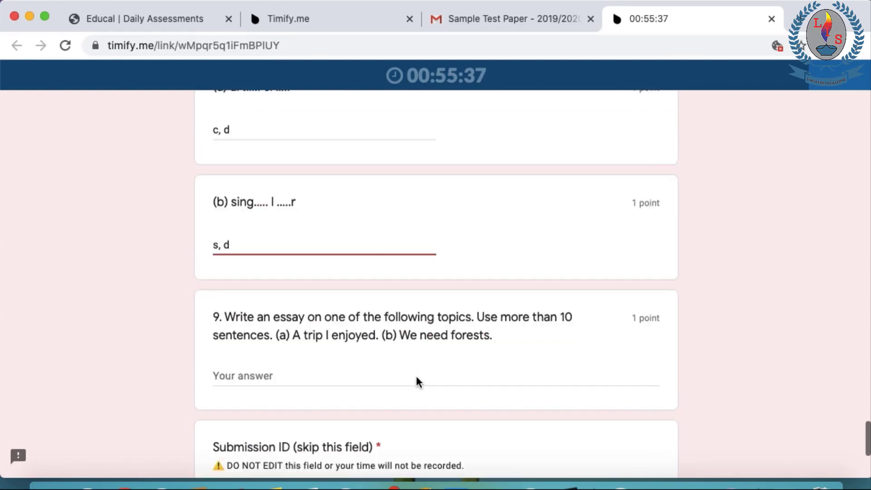
Start question 9's essay with the title 'About Trees', fixing a typo
{"action": "left_click", "coordinate": [287, 362]}
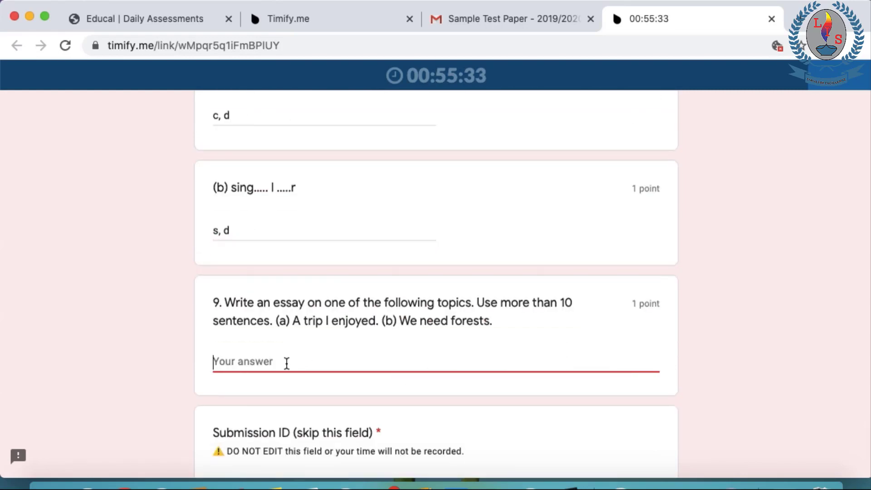
{"action": "type", "text": "Abiut"}
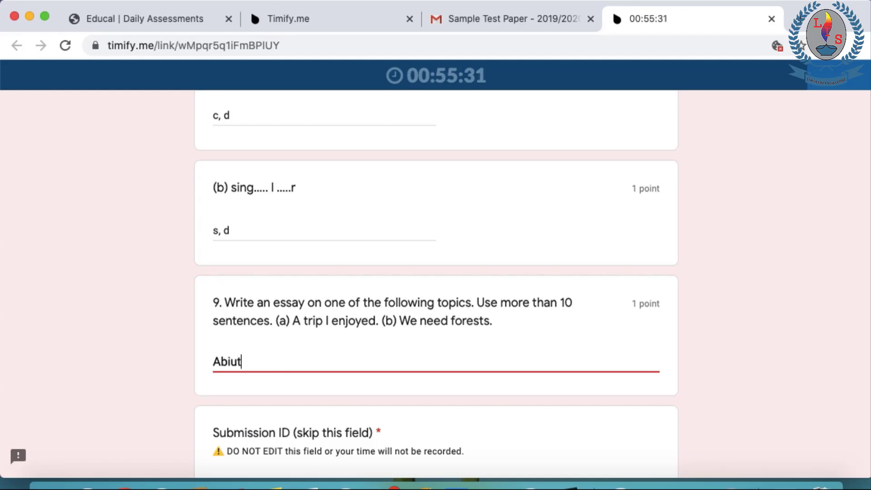
{"action": "key", "text": "BackSpace"}
{"action": "key", "text": "BackSpace"}
{"action": "type", "text": "out Tr"}
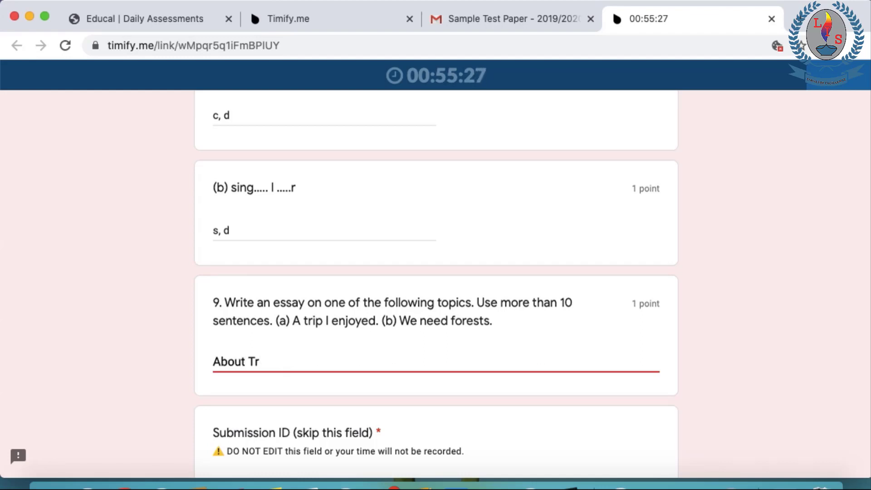
{"action": "type", "text": "ees"}
{"action": "key", "text": "Return"}
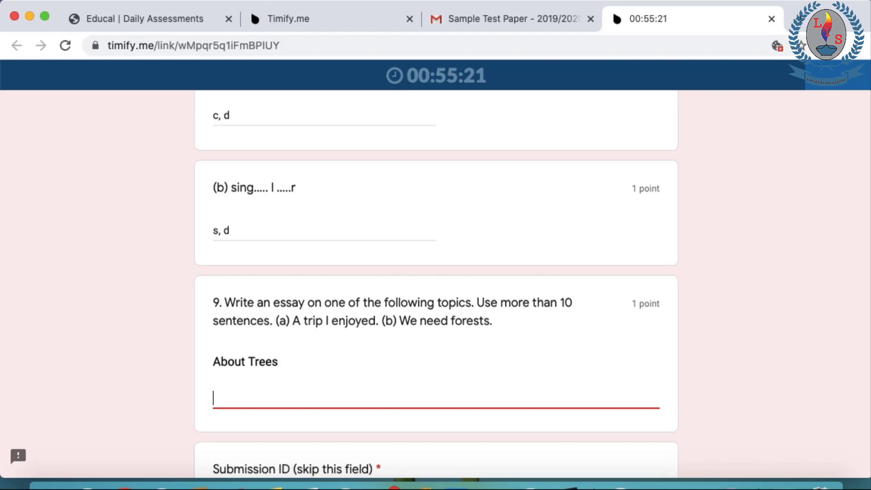
Write several placeholder essay lines under the title, ending with 'x.'
{"action": "type", "text": "We "}
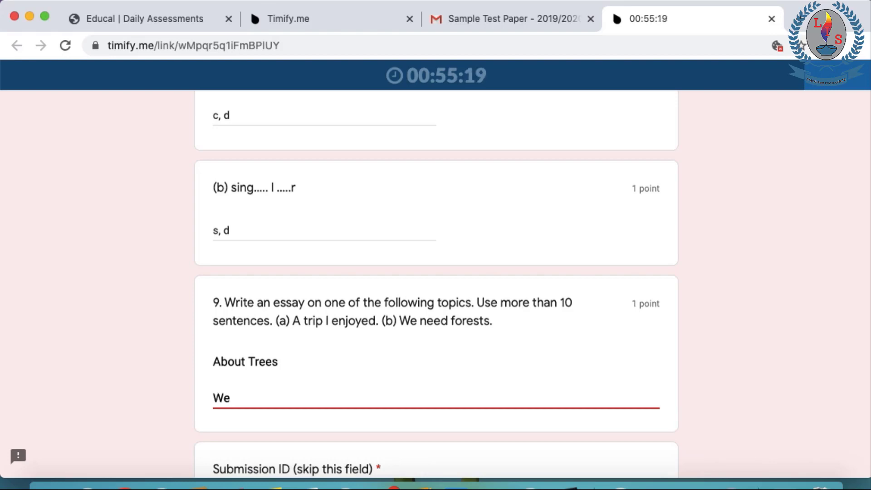
{"action": "type", "text": "xxxxxx"}
{"action": "key", "text": "Return"}
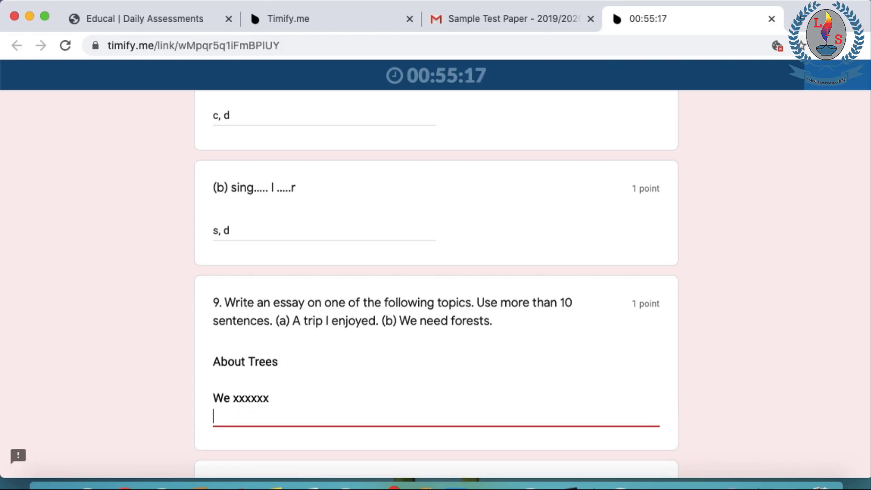
{"action": "type", "text": "xxxxx"}
{"action": "key", "text": "Return"}
{"action": "key", "text": "Return"}
{"action": "key", "text": "Return"}
{"action": "type", "text": "xxxxxx"}
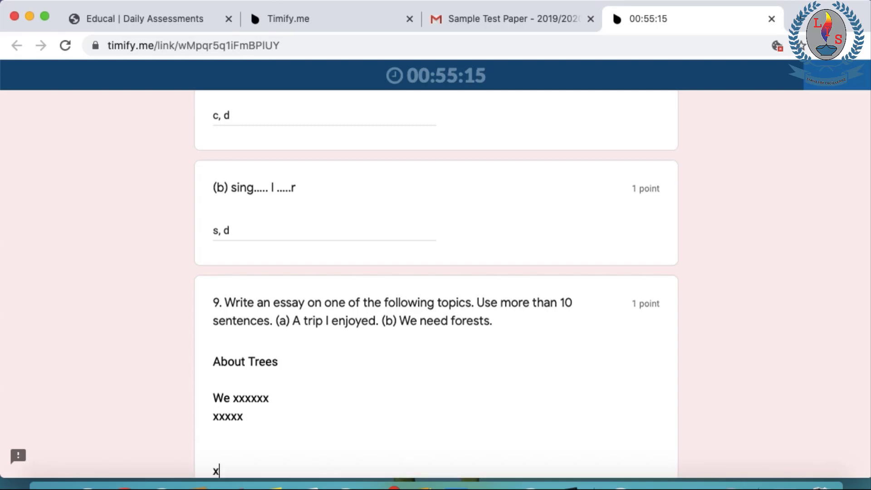
{"action": "key", "text": "Return"}
{"action": "type", "text": "x"}
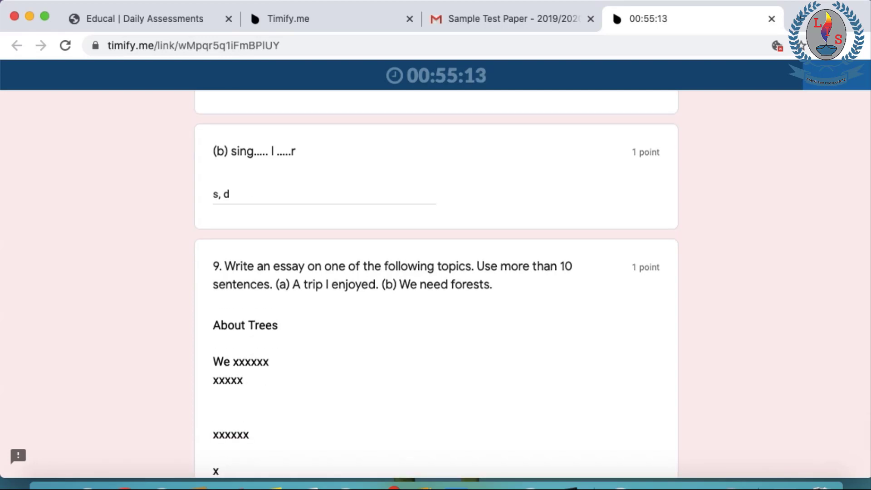
{"action": "scroll", "coordinate": [378, 343], "scroll_direction": "down", "scroll_amount": 5}
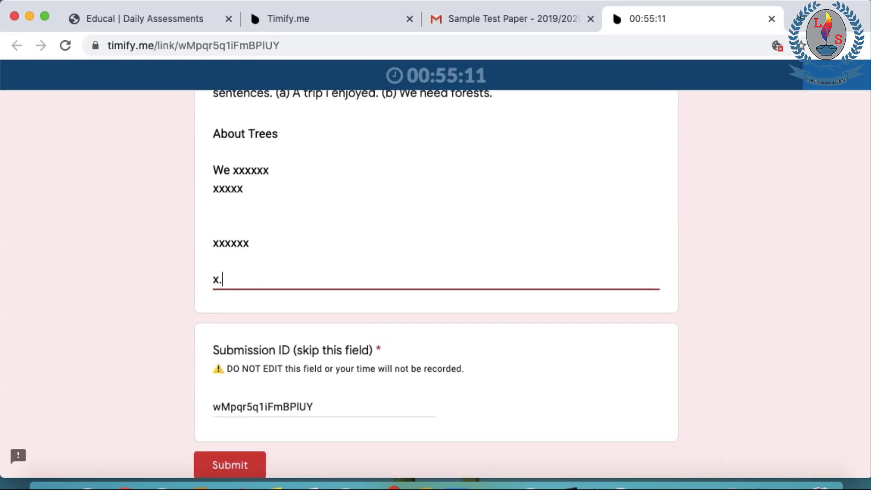
{"action": "type", "text": "."}
{"action": "left_click", "coordinate": [255, 370]}
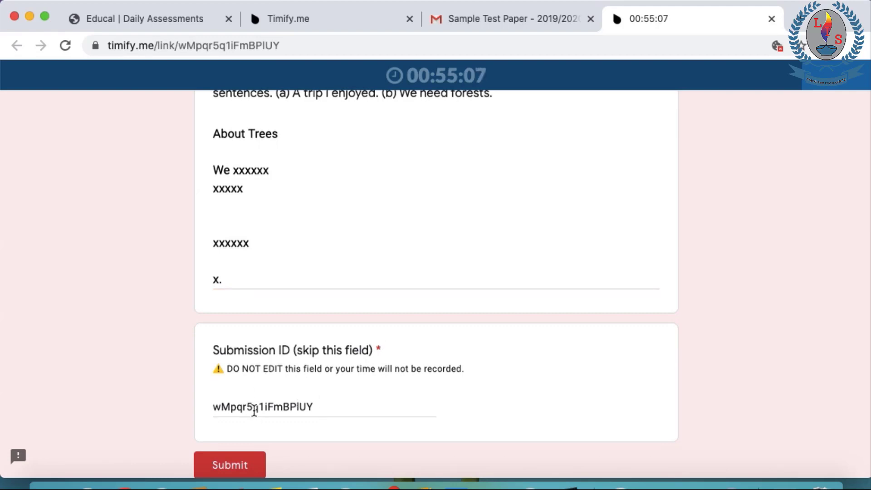
{"action": "left_click", "coordinate": [260, 399]}
{"action": "scroll", "coordinate": [262, 399], "scroll_direction": "down", "scroll_amount": 2}
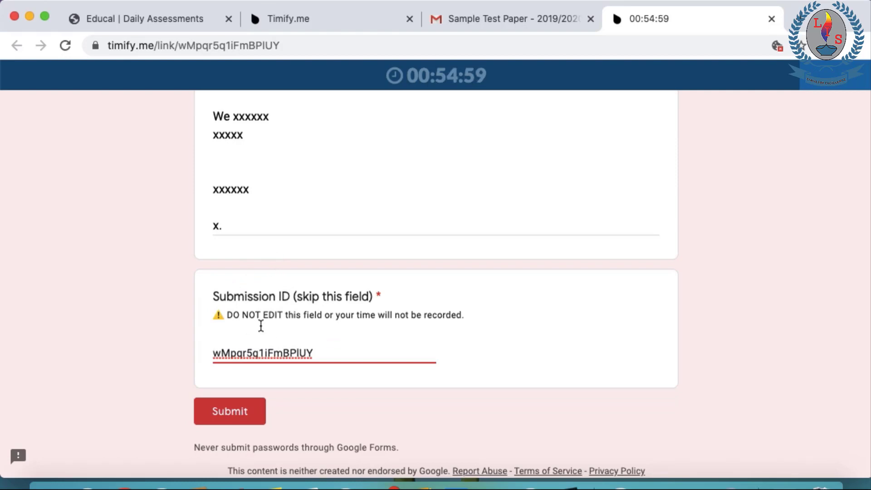
{"action": "scroll", "coordinate": [247, 316], "scroll_direction": "up", "scroll_amount": 20}
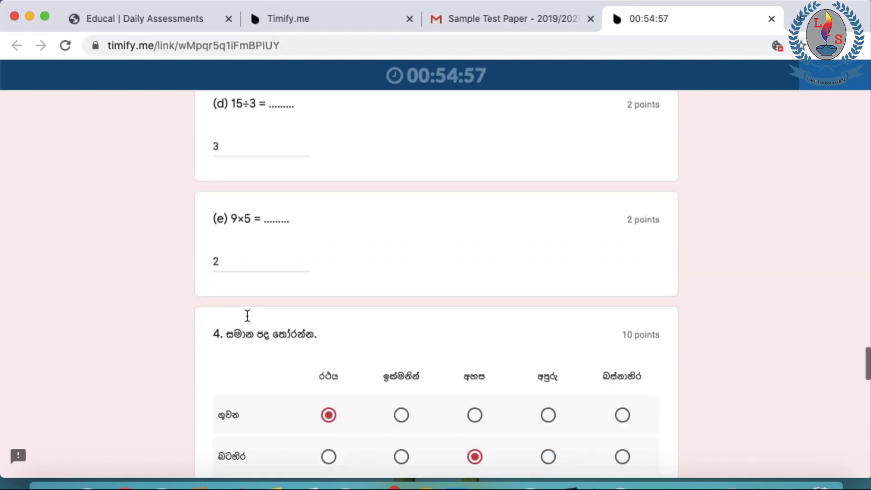
{"action": "scroll", "coordinate": [247, 315], "scroll_direction": "up", "scroll_amount": 6}
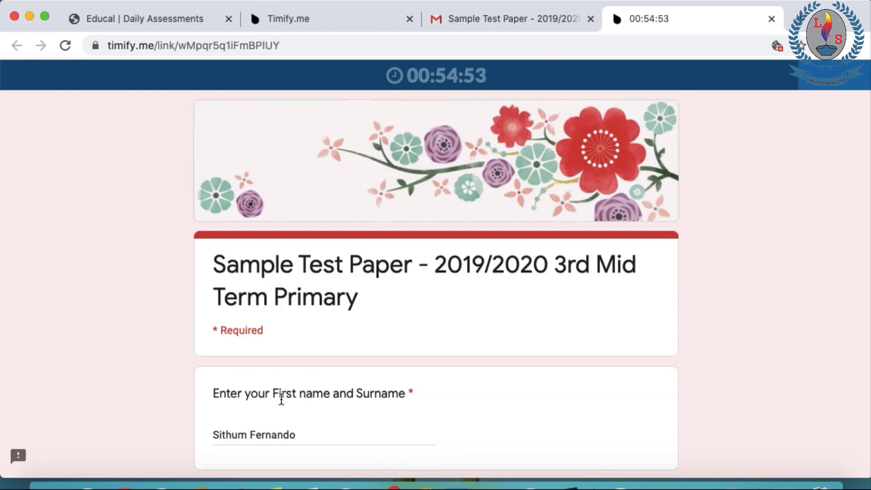
{"action": "scroll", "coordinate": [279, 395], "scroll_direction": "down", "scroll_amount": 20}
{"action": "scroll", "coordinate": [281, 399], "scroll_direction": "down", "scroll_amount": 20}
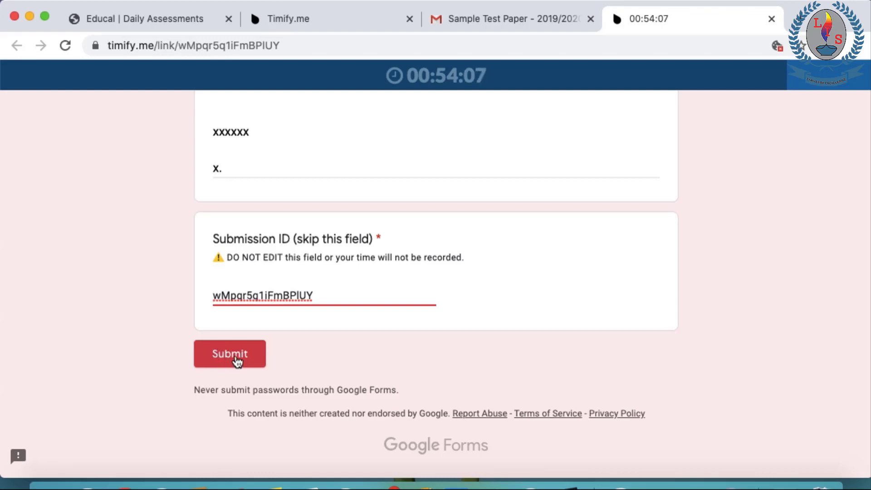
Submit the 2019/2020 3rd Mid Term Primary test form so it shows the response was recorded
{"action": "left_click", "coordinate": [235, 357]}
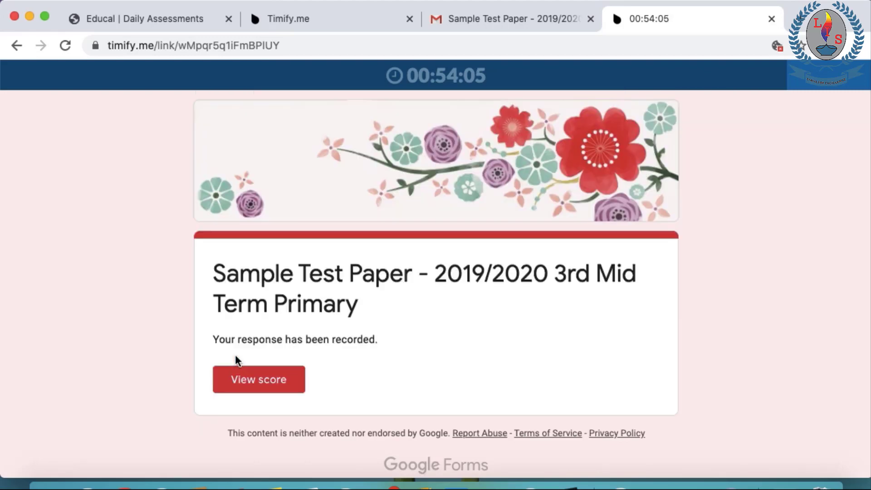